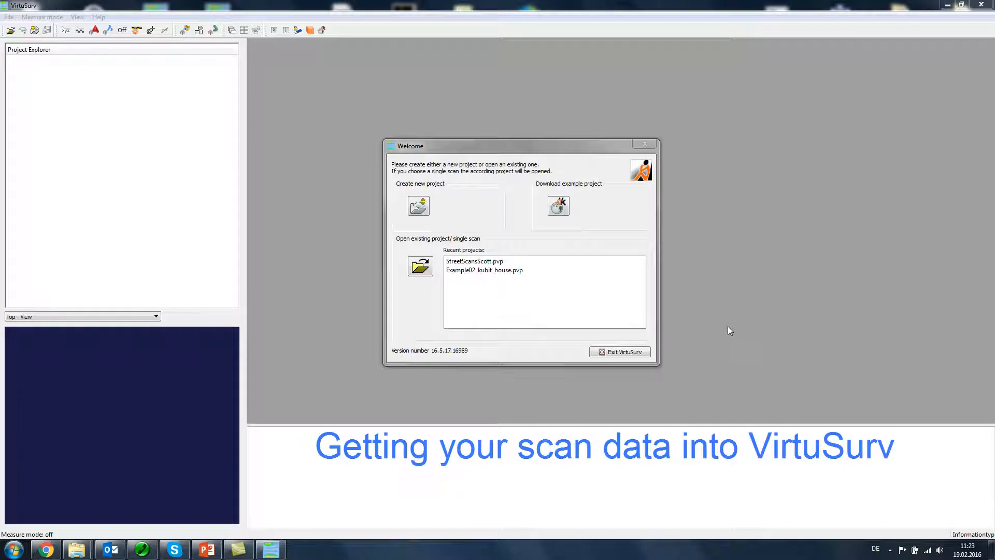
Step: Create a new project named "headquarter" in the preset directory
{"action": "left_click", "coordinate": [527, 144]}
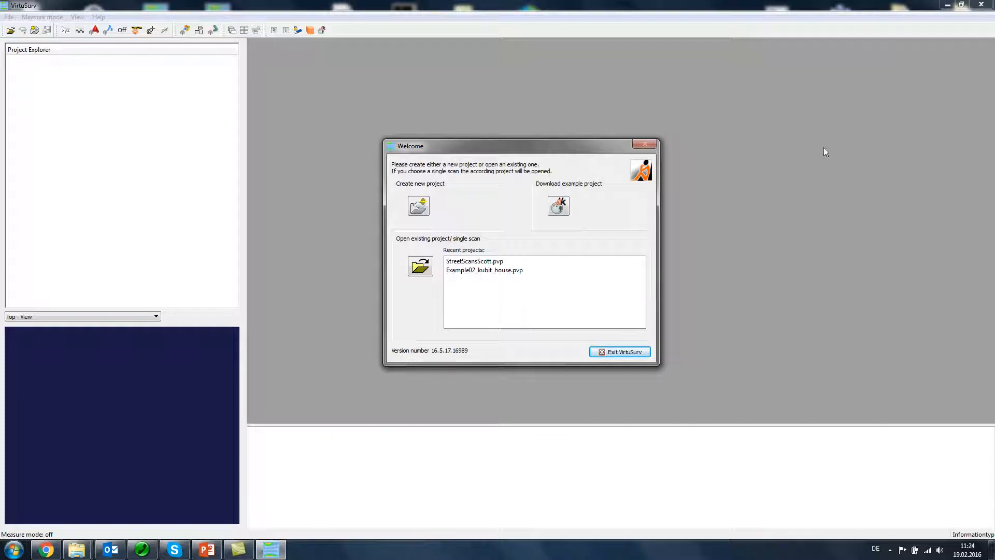
{"action": "left_click_drag", "start_coordinate": [474, 144], "coordinate": [455, 136]}
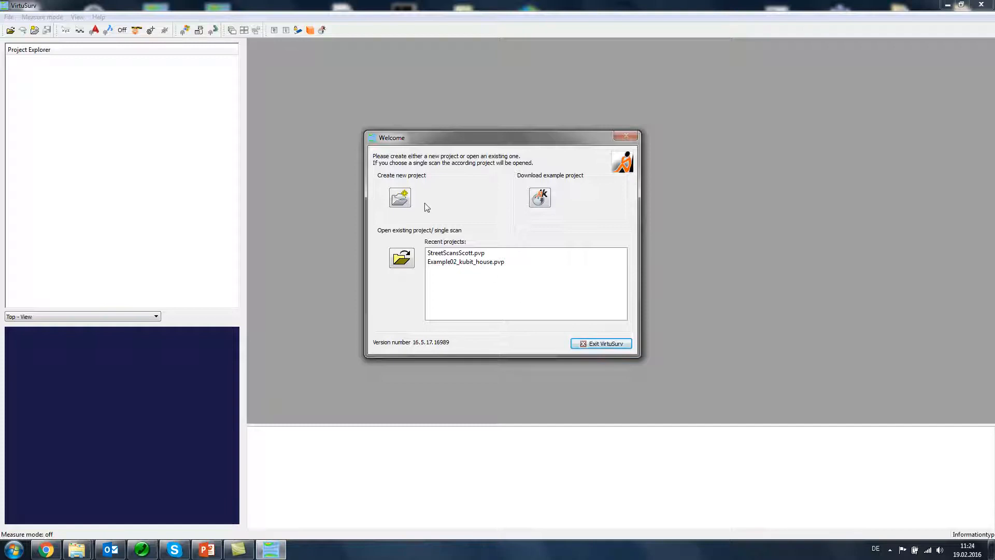
{"action": "left_click", "coordinate": [398, 197]}
{"action": "left_click_drag", "start_coordinate": [427, 222], "coordinate": [432, 187]}
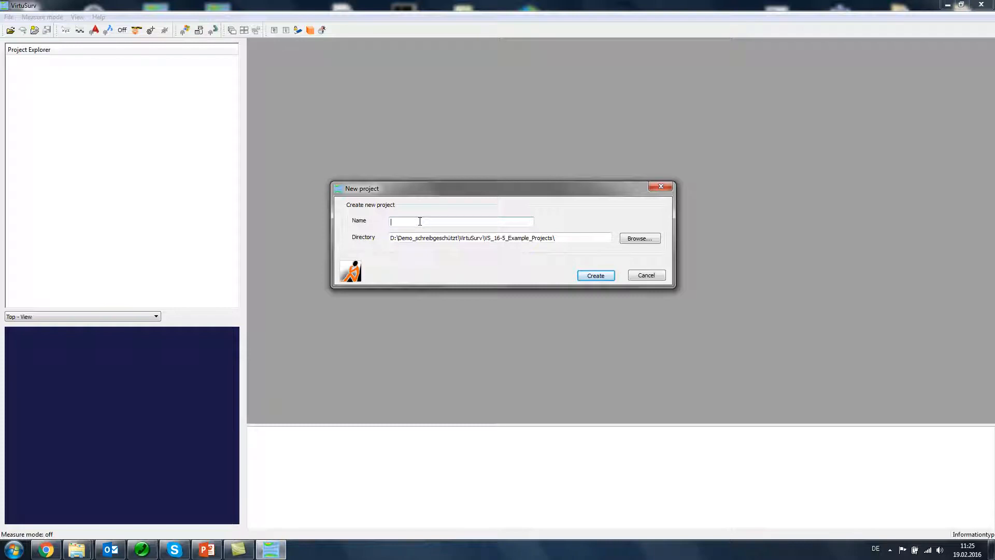
{"action": "type", "text": "headquarter"}
{"action": "left_click", "coordinate": [596, 276]}
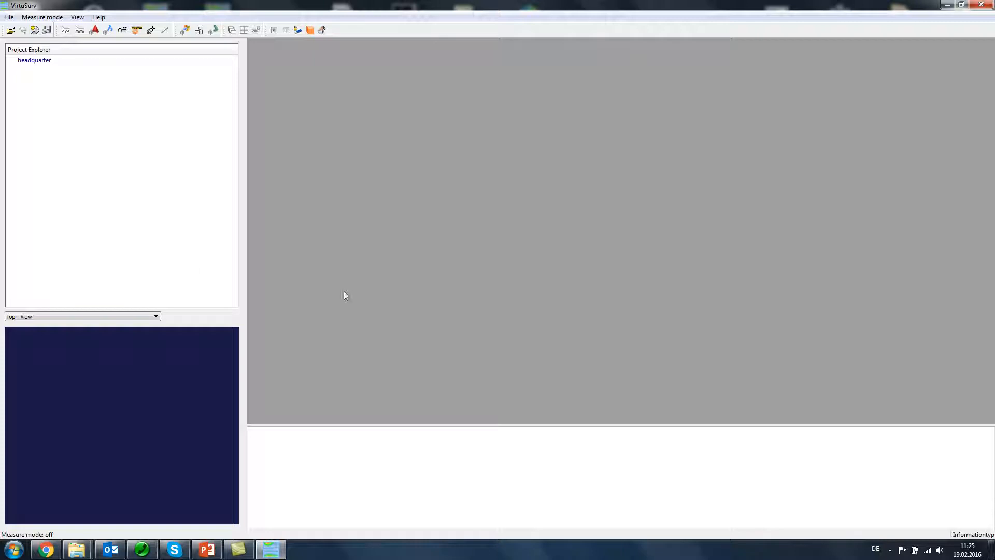
{"action": "right_click", "coordinate": [31, 61]}
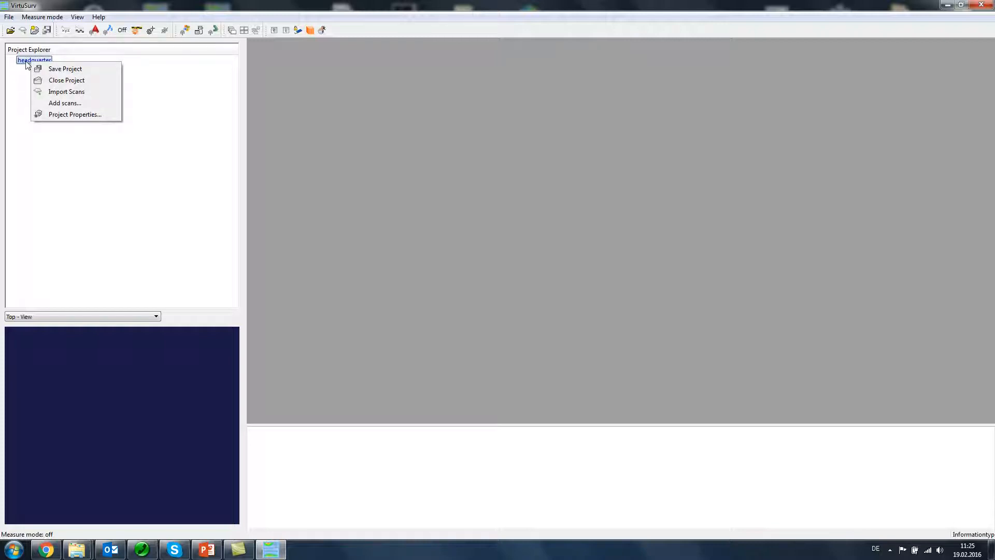
{"action": "left_click", "coordinate": [58, 103]}
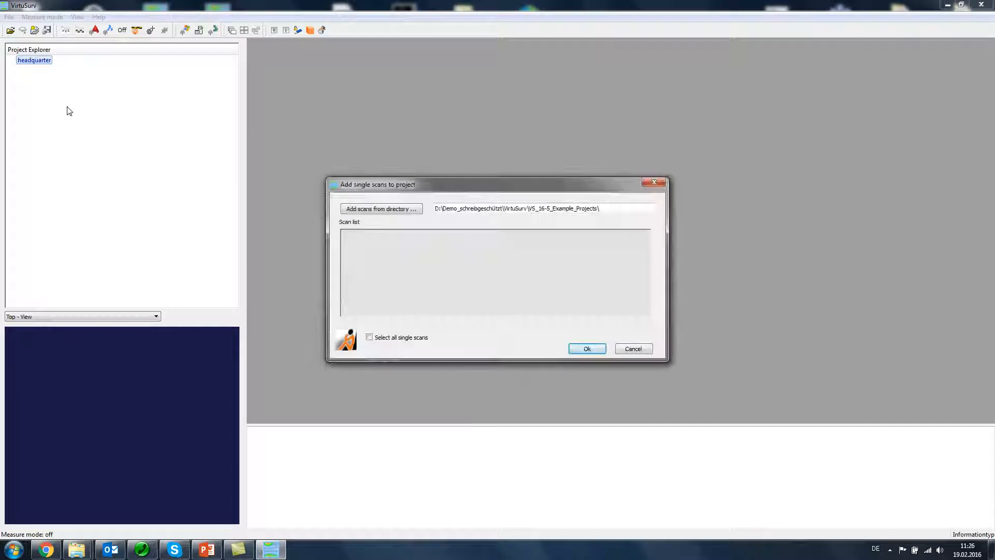
{"action": "left_click", "coordinate": [366, 210]}
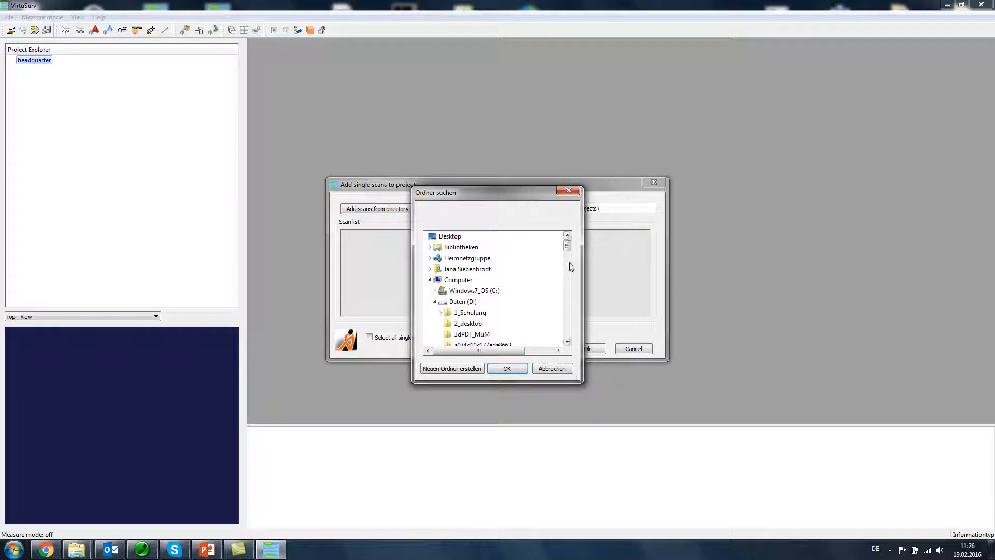
{"action": "left_click_drag", "start_coordinate": [567, 248], "coordinate": [568, 263]}
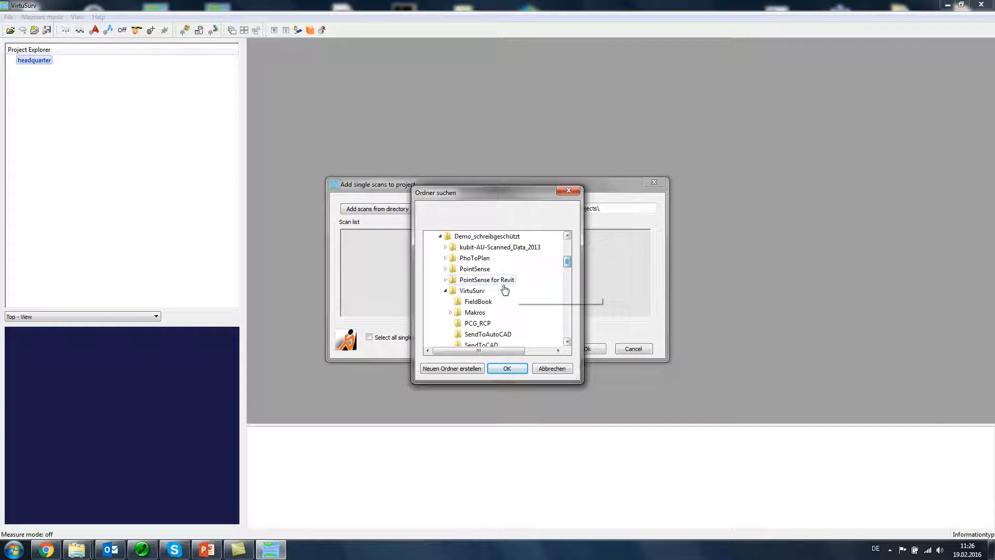
{"action": "left_click", "coordinate": [472, 291]}
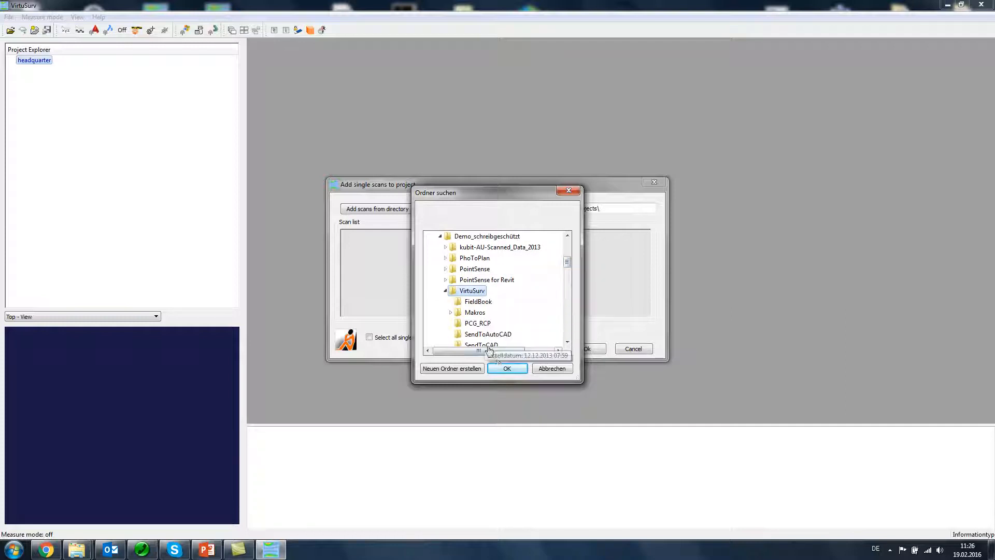
{"action": "left_click", "coordinate": [505, 369]}
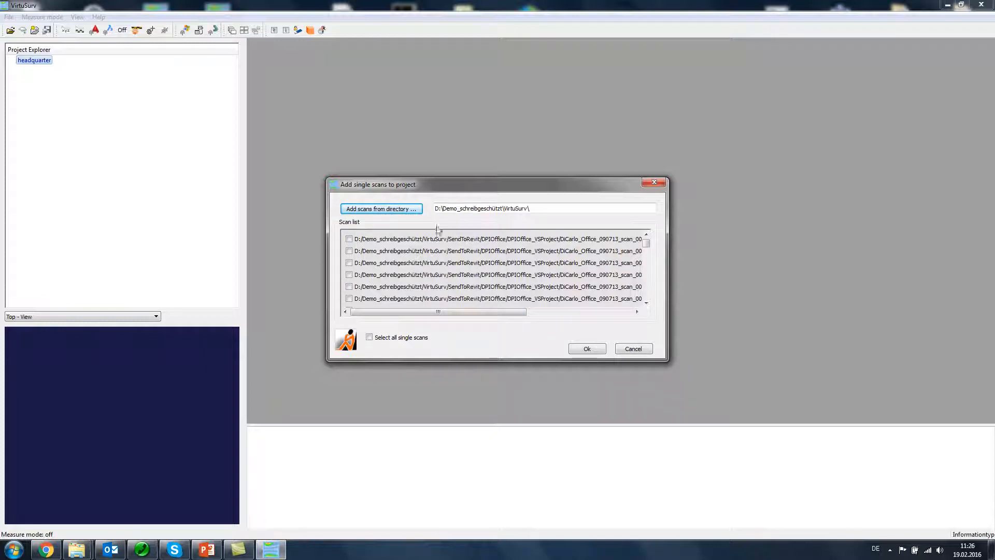
{"action": "left_click", "coordinate": [631, 353]}
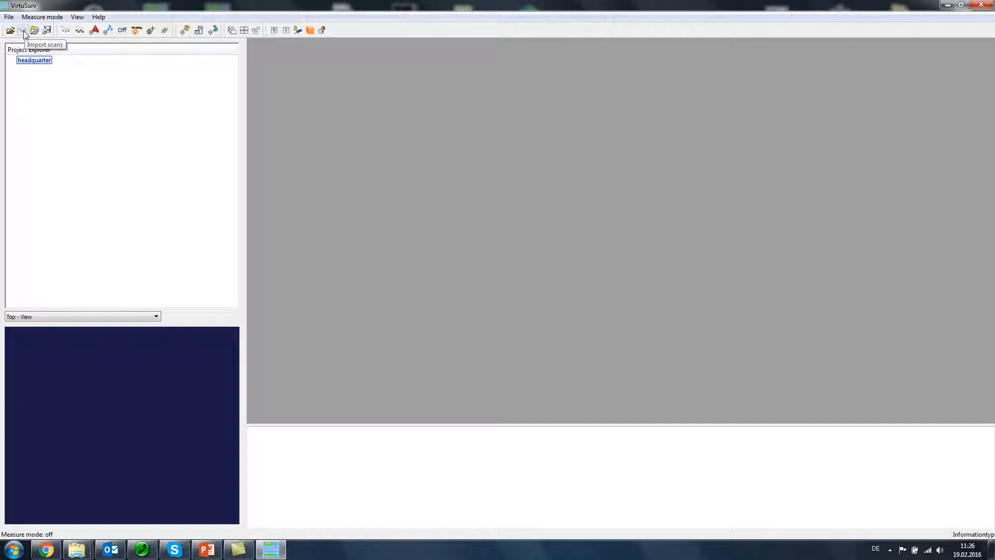
Step: Start a scan import for the headquarter project and load the FARO project file Tiergartenstr_OG1_cleaned.lsproj
{"action": "right_click", "coordinate": [28, 62]}
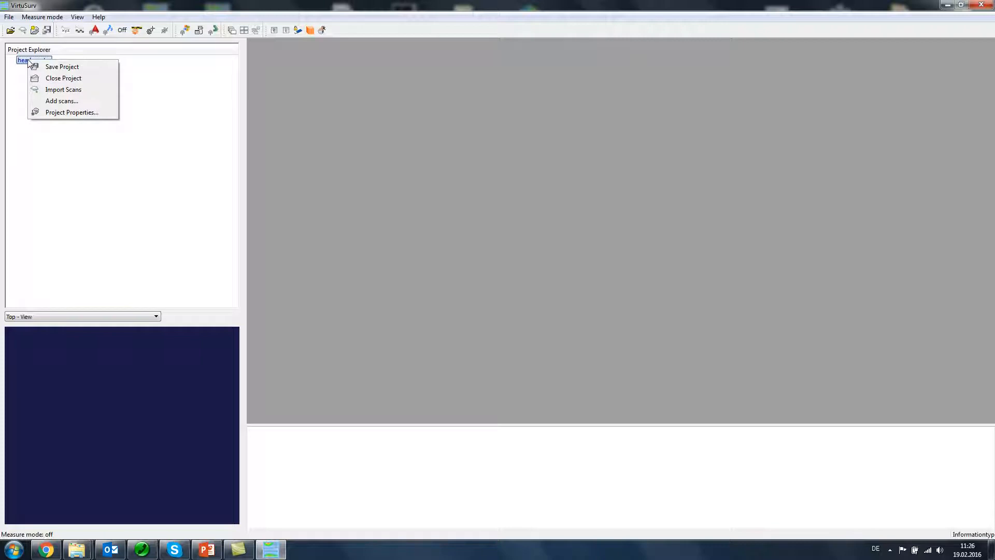
{"action": "left_click", "coordinate": [64, 89]}
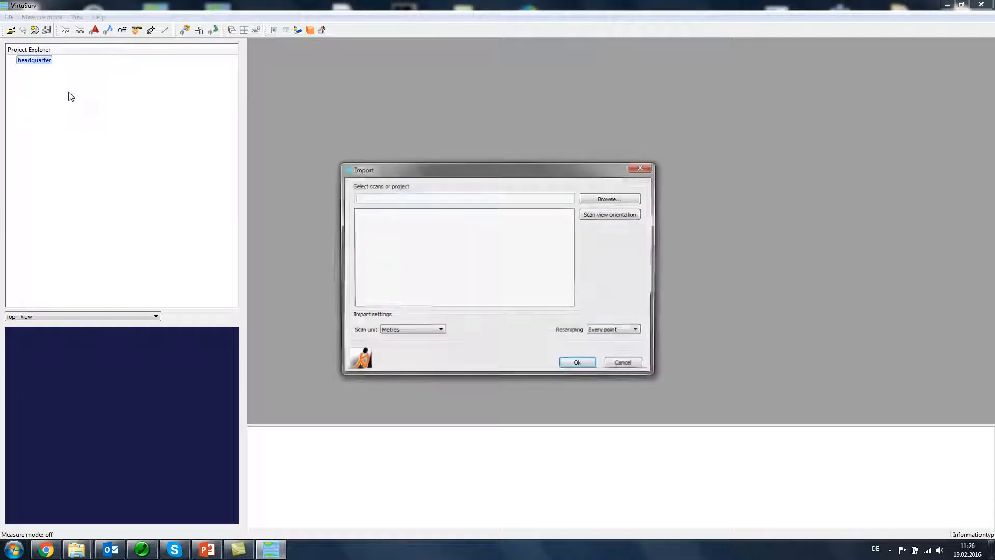
{"action": "left_click_drag", "start_coordinate": [490, 167], "coordinate": [503, 147]}
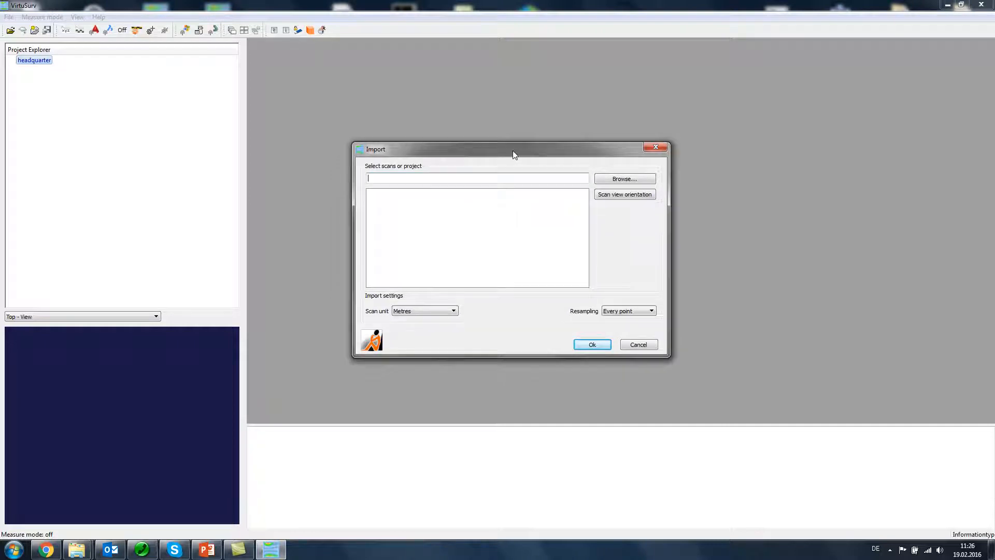
{"action": "left_click", "coordinate": [610, 180]}
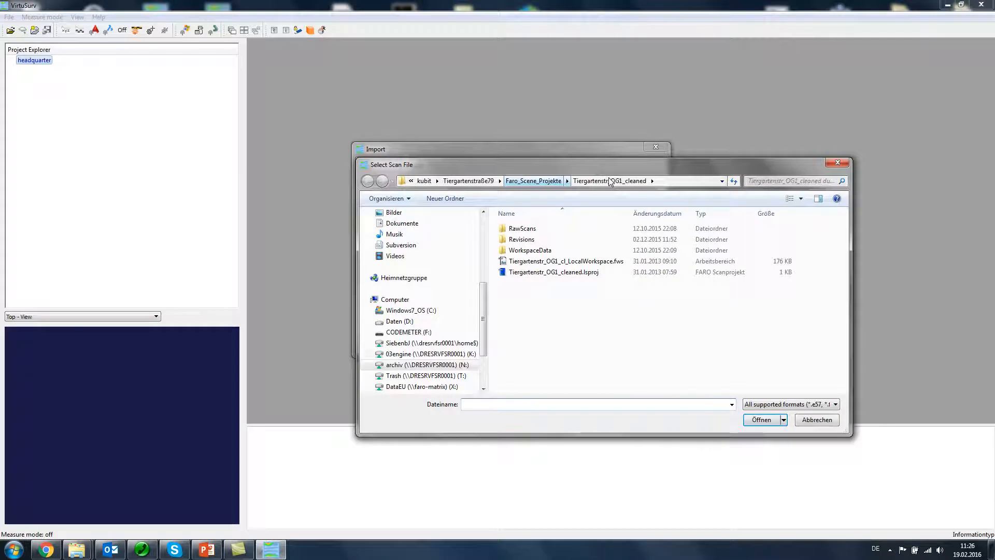
{"action": "left_click_drag", "start_coordinate": [450, 168], "coordinate": [475, 153]}
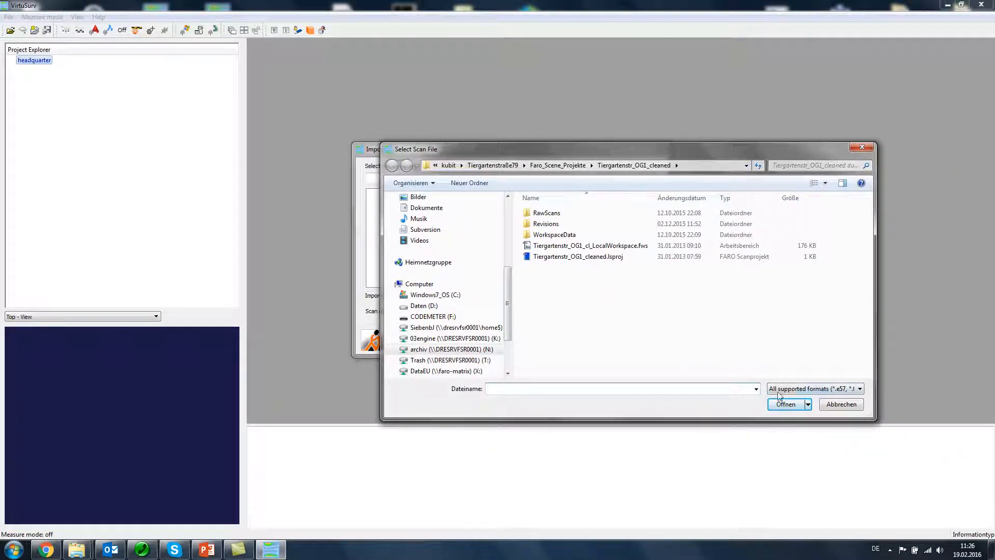
{"action": "left_click", "coordinate": [782, 393]}
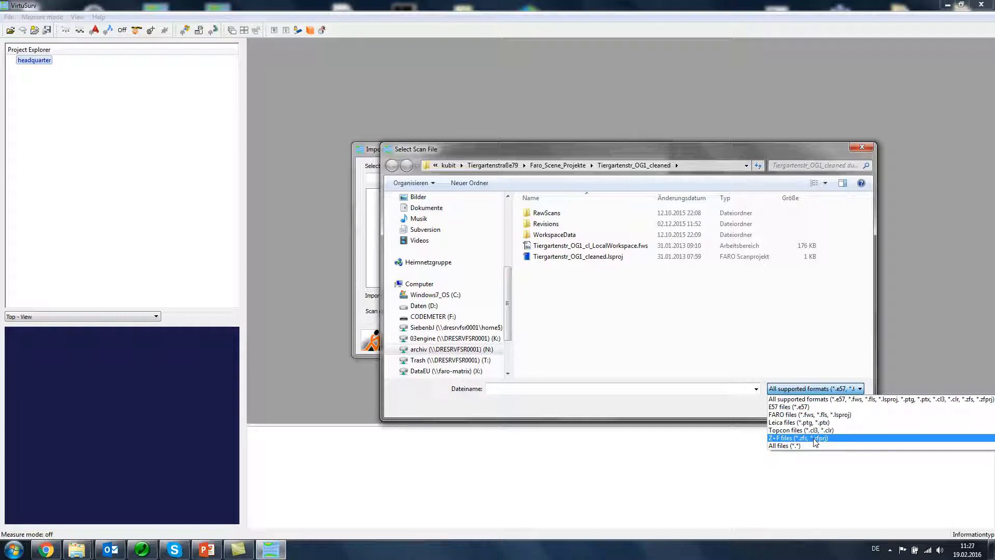
{"action": "left_click", "coordinate": [596, 256]}
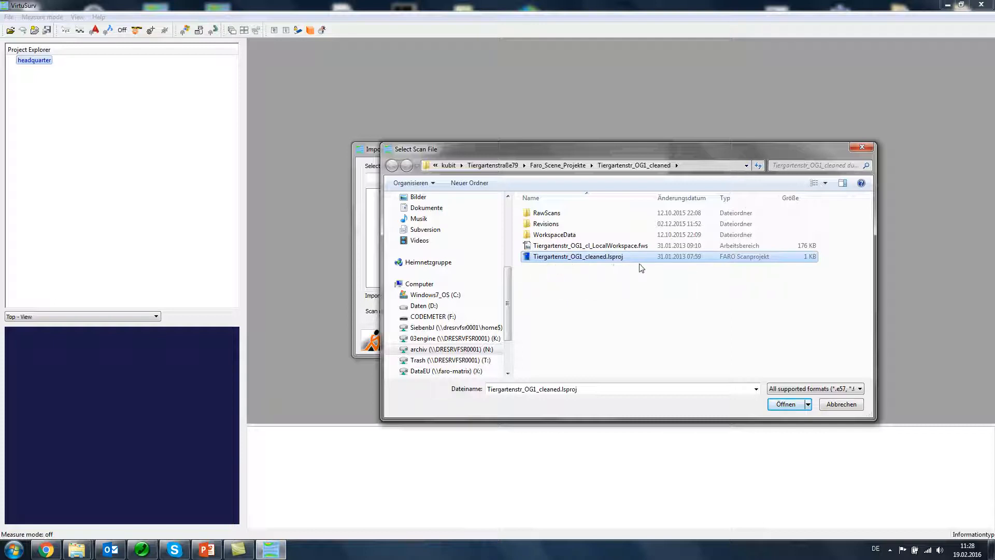
{"action": "left_click", "coordinate": [594, 259]}
{"action": "left_click", "coordinate": [783, 407]}
{"action": "left_click", "coordinate": [784, 407]}
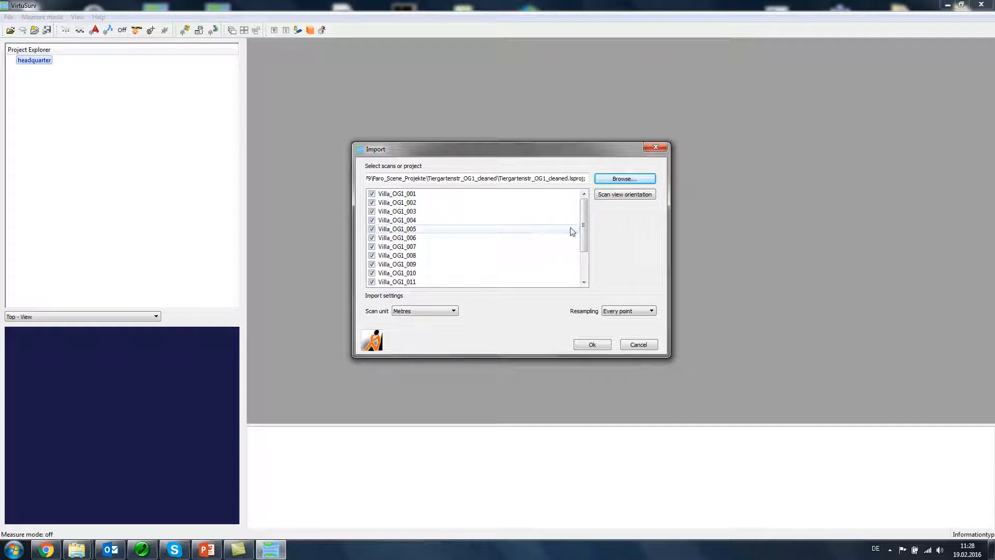
Step: Exclude all listed scans, Villa_OG1_001 through Villa_OG1_016, from the import
{"action": "left_click_drag", "start_coordinate": [583, 234], "coordinate": [577, 209]}
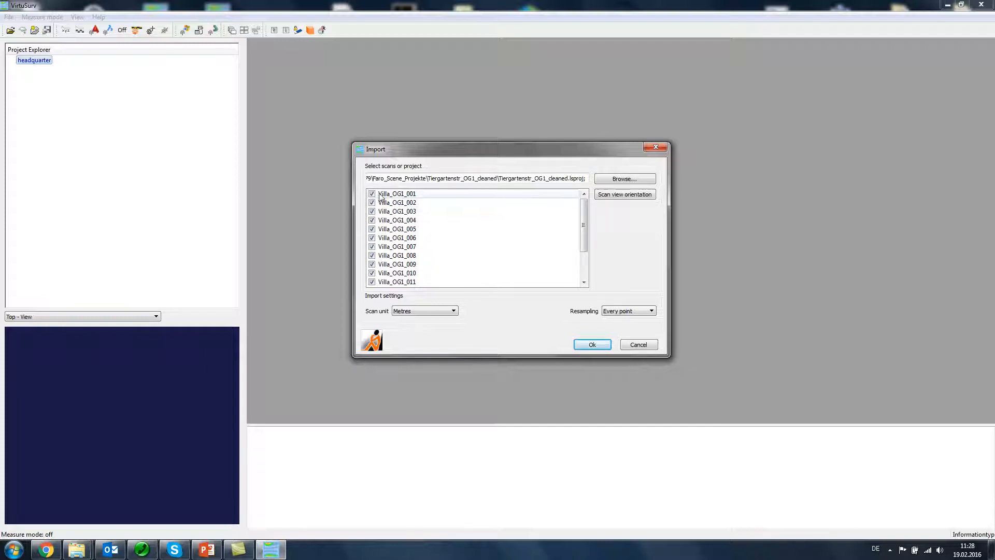
{"action": "mouse_move", "coordinate": [585, 235]}
{"action": "left_mouse_down"}
{"action": "mouse_move", "coordinate": [586, 263]}
{"action": "mouse_move", "coordinate": [587, 238]}
{"action": "left_mouse_up"}
{"action": "left_click", "coordinate": [383, 195]}
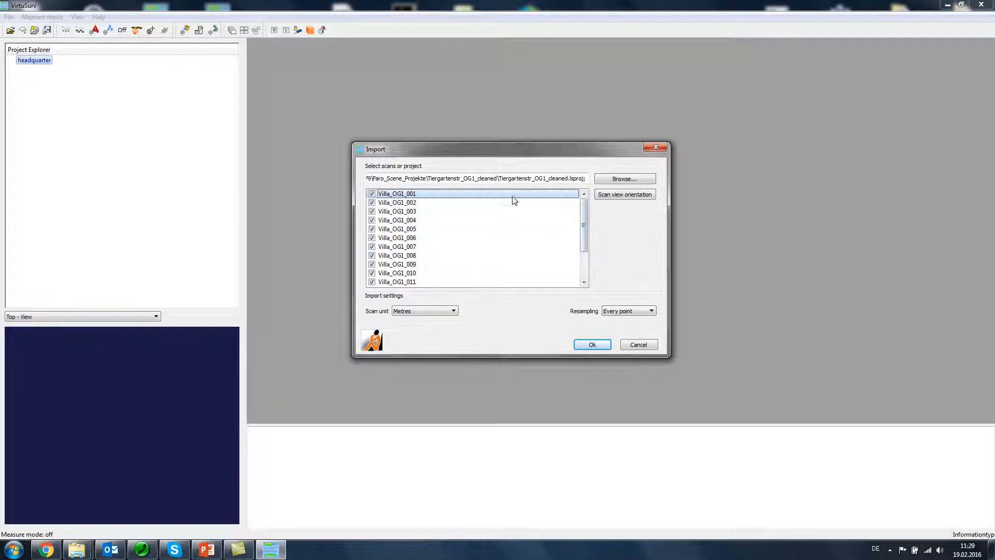
{"action": "left_click_drag", "start_coordinate": [584, 240], "coordinate": [589, 265]}
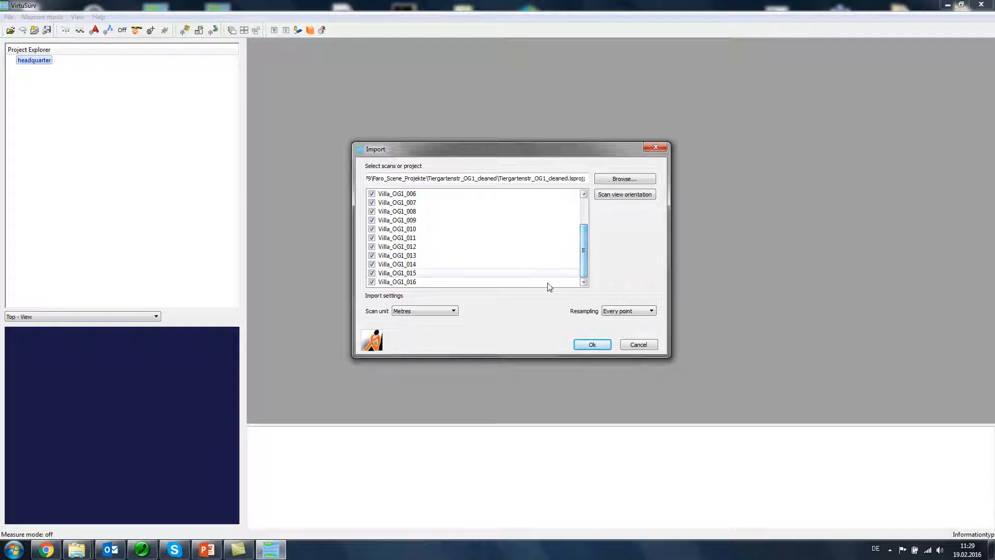
{"action": "left_click", "coordinate": [413, 283], "text": "shift"}
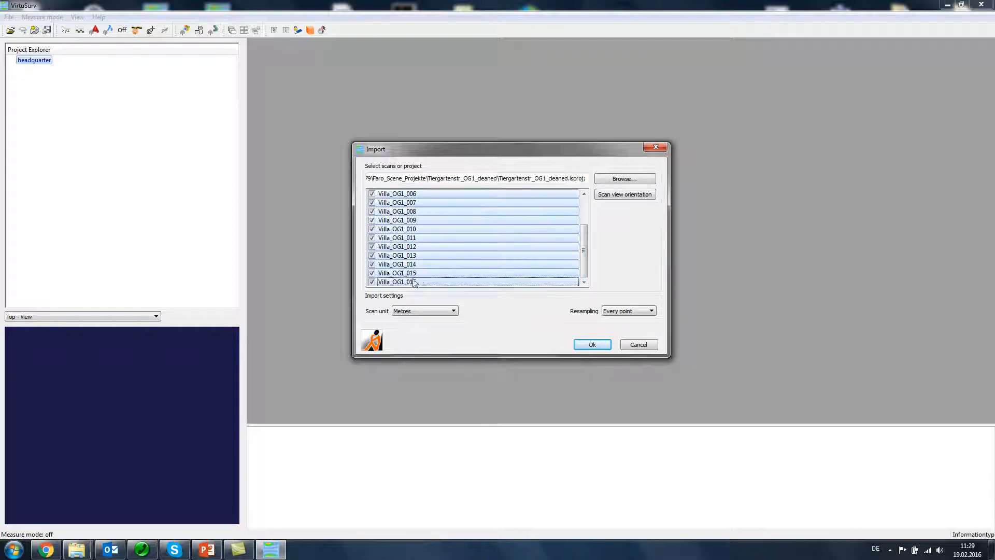
{"action": "left_click", "coordinate": [373, 275]}
{"action": "left_click_drag", "start_coordinate": [583, 265], "coordinate": [587, 224]}
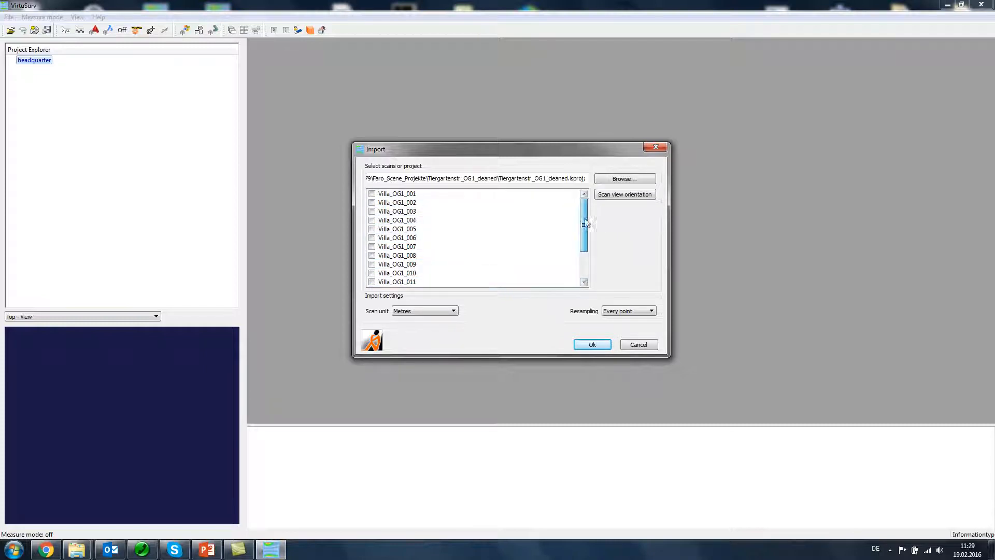
Step: Include the scans Villa_OG1_001, 002, 004, 005, 006 and 008 in the import
{"action": "left_click", "coordinate": [372, 194]}
{"action": "left_click", "coordinate": [372, 202]}
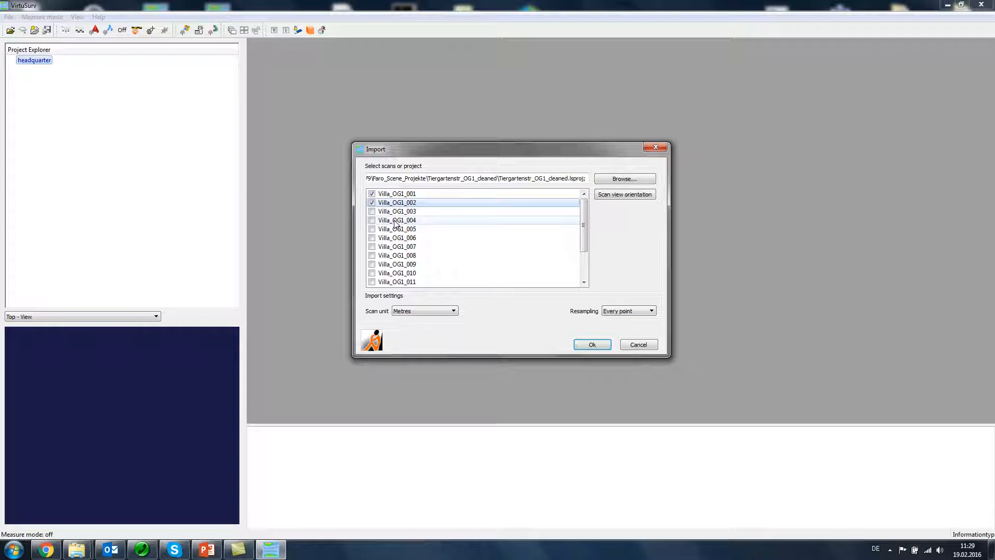
{"action": "left_click", "coordinate": [395, 221], "text": "ctrl"}
{"action": "left_click", "coordinate": [396, 237], "text": "ctrl+shift"}
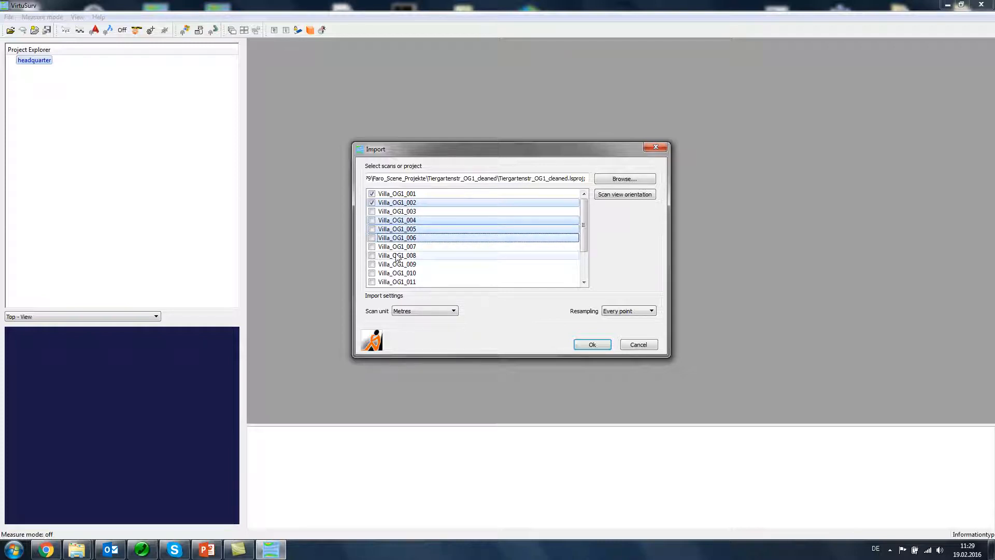
{"action": "left_click", "coordinate": [396, 255], "text": "ctrl"}
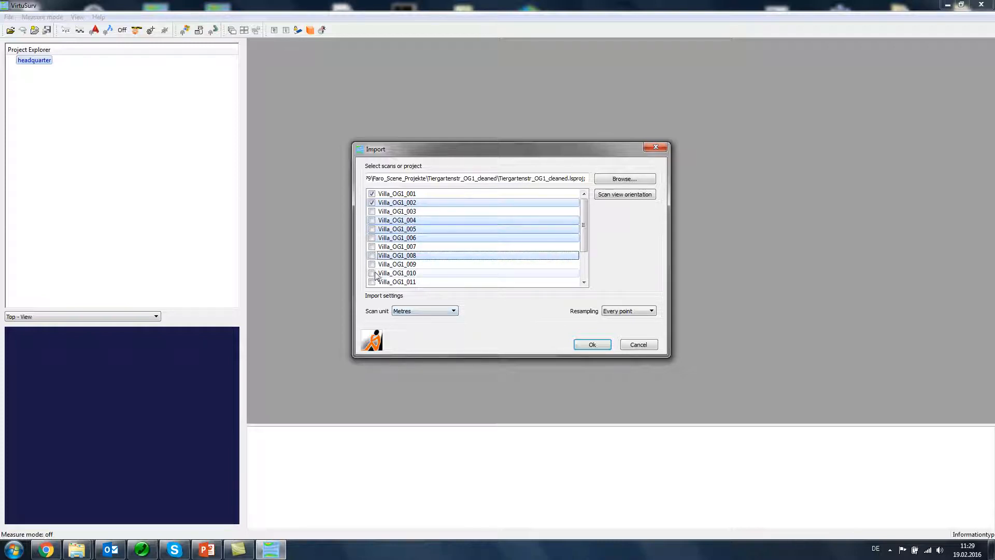
{"action": "left_click", "coordinate": [372, 221]}
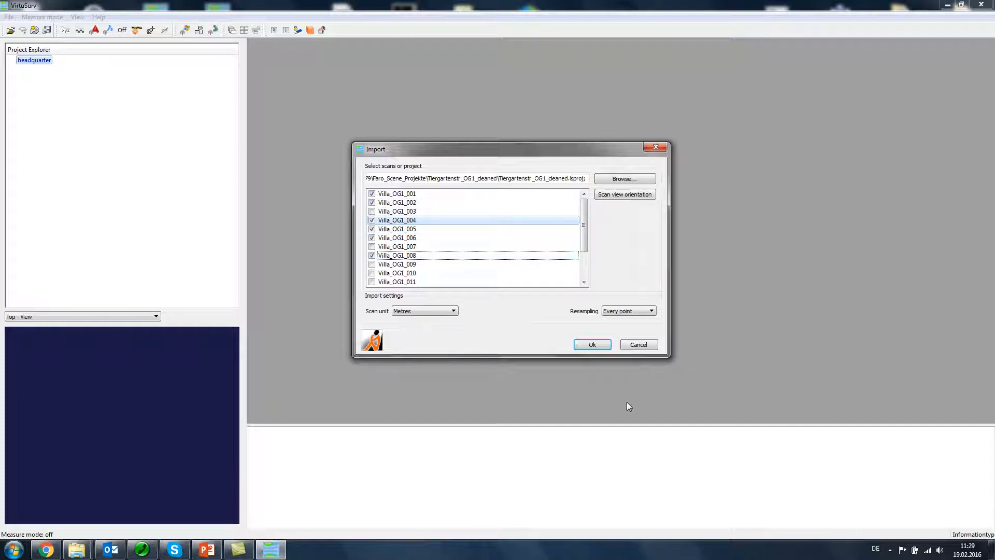
Step: Exclude the scans Villa_OG1_001 through Villa_OG1_008 from the import as a group
{"action": "left_click", "coordinate": [397, 195]}
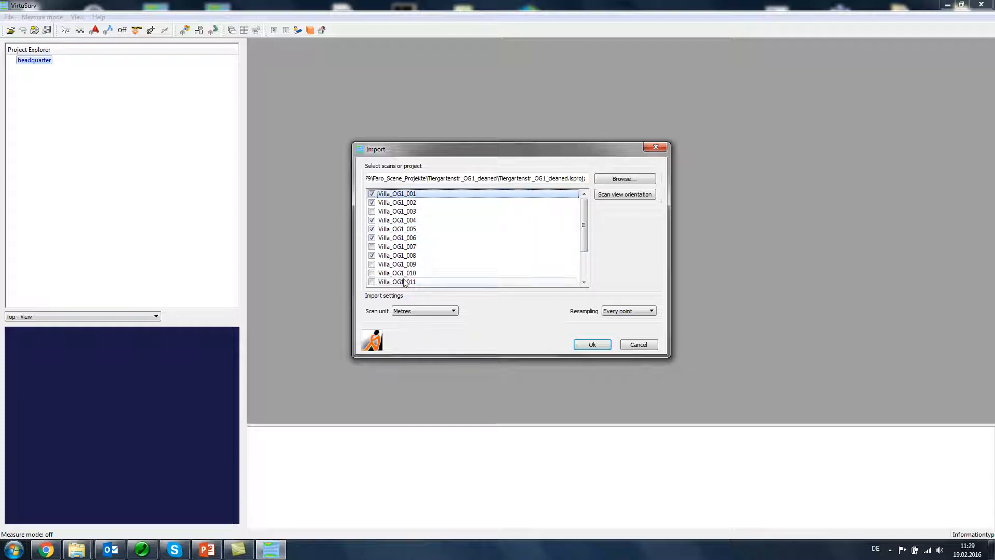
{"action": "left_click", "coordinate": [381, 256], "text": "shift"}
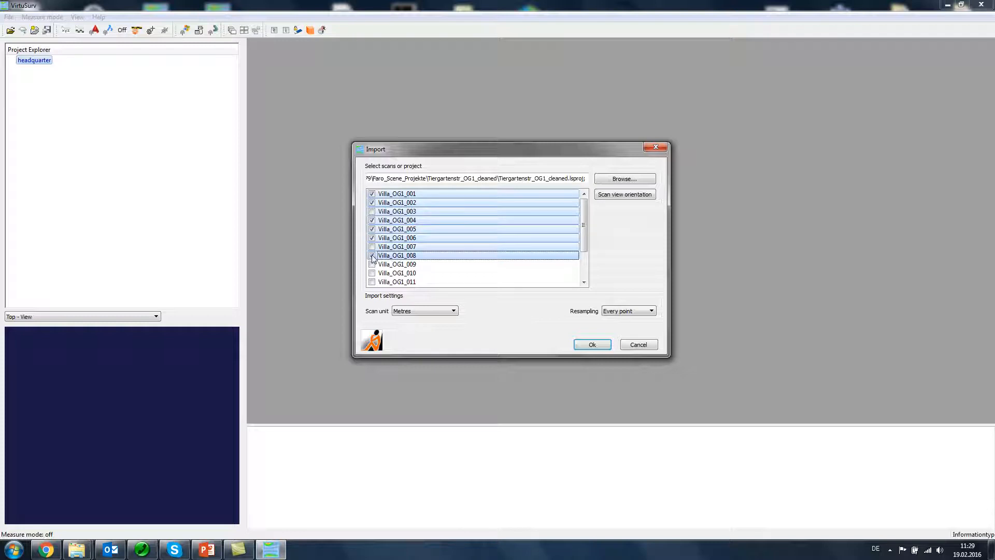
{"action": "left_click", "coordinate": [372, 256]}
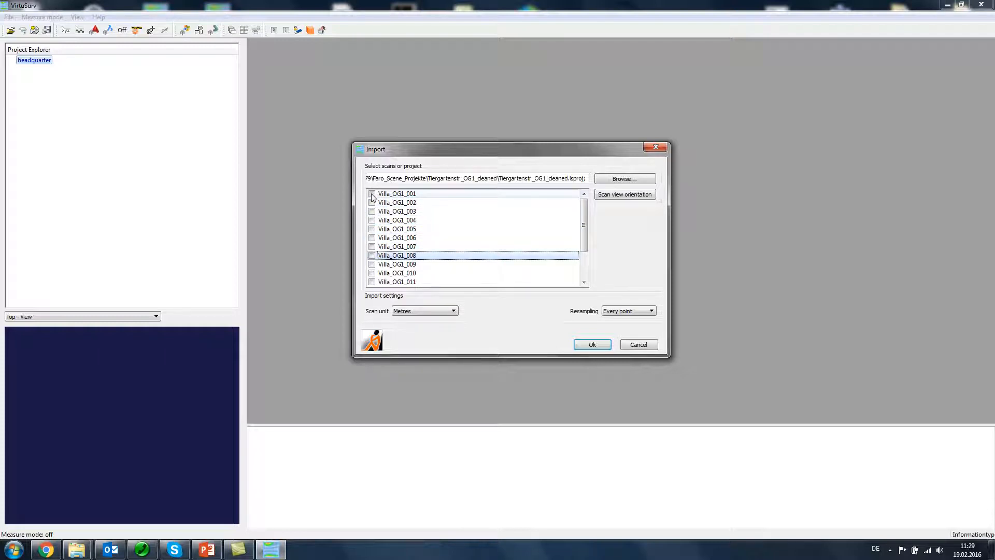
Step: Include only the first four scans, Villa_OG1_001 through Villa_OG1_004, in the import
{"action": "left_click", "coordinate": [372, 194]}
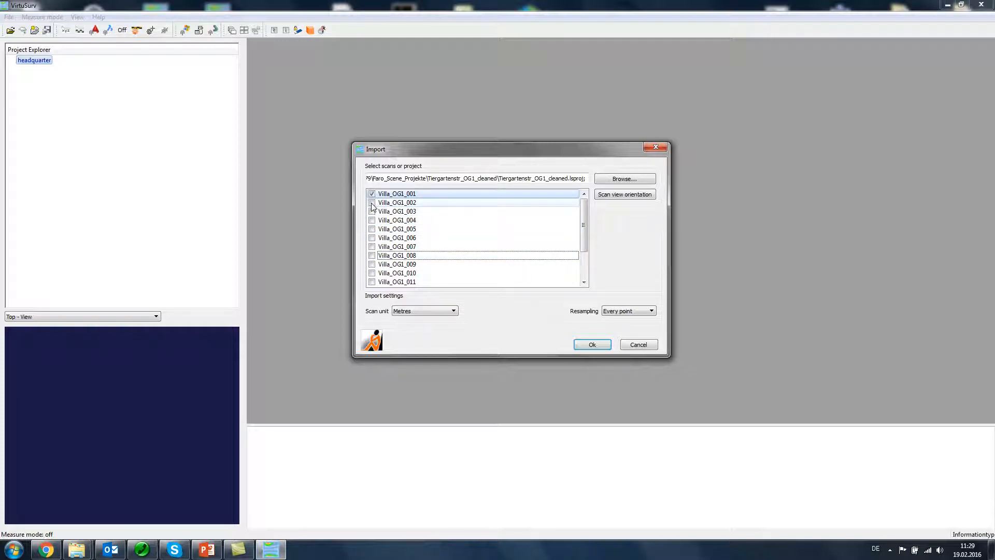
{"action": "left_click", "coordinate": [372, 203]}
{"action": "left_click", "coordinate": [373, 212]}
{"action": "left_click", "coordinate": [372, 220]}
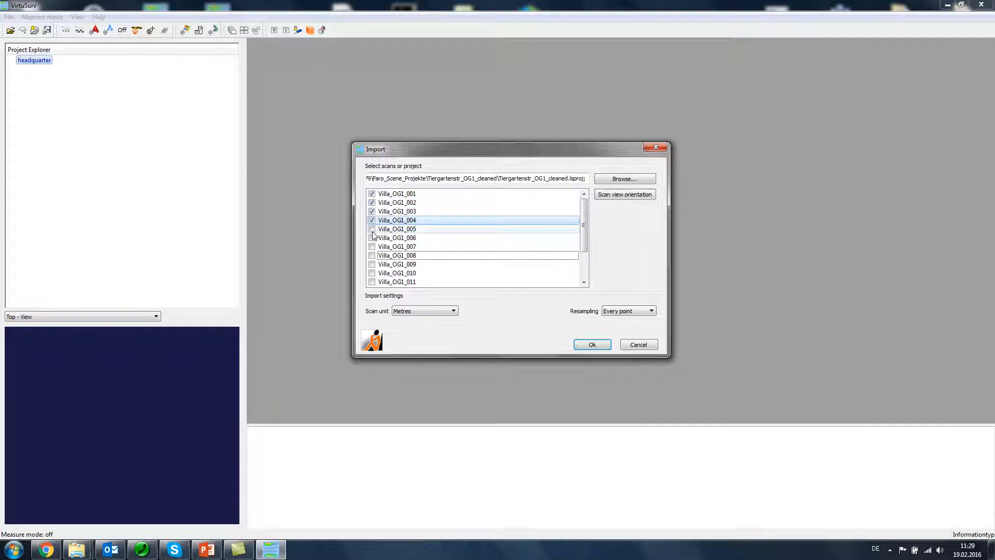
{"action": "left_click", "coordinate": [430, 195]}
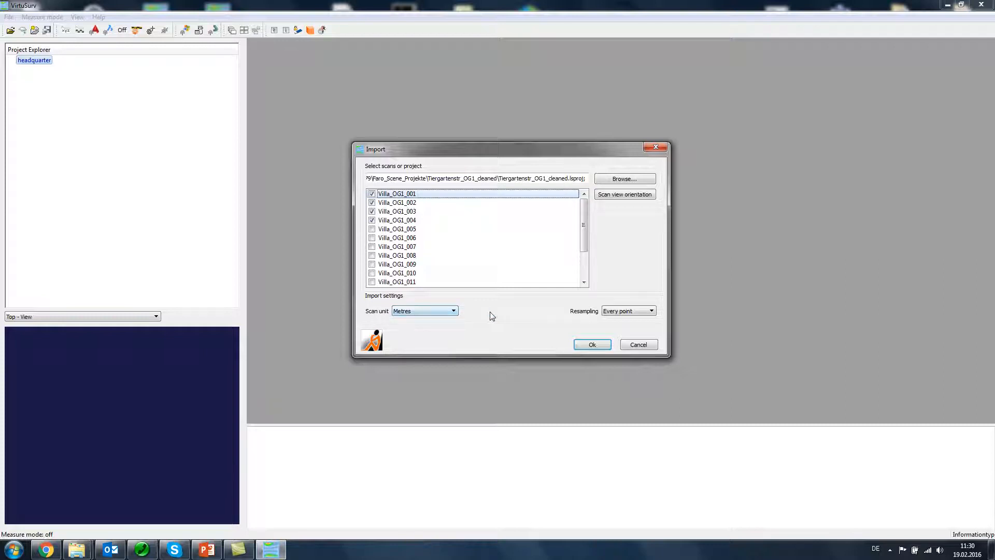
Step: Check which scan units are available in the import settings, keeping Metres
{"action": "left_click", "coordinate": [454, 312]}
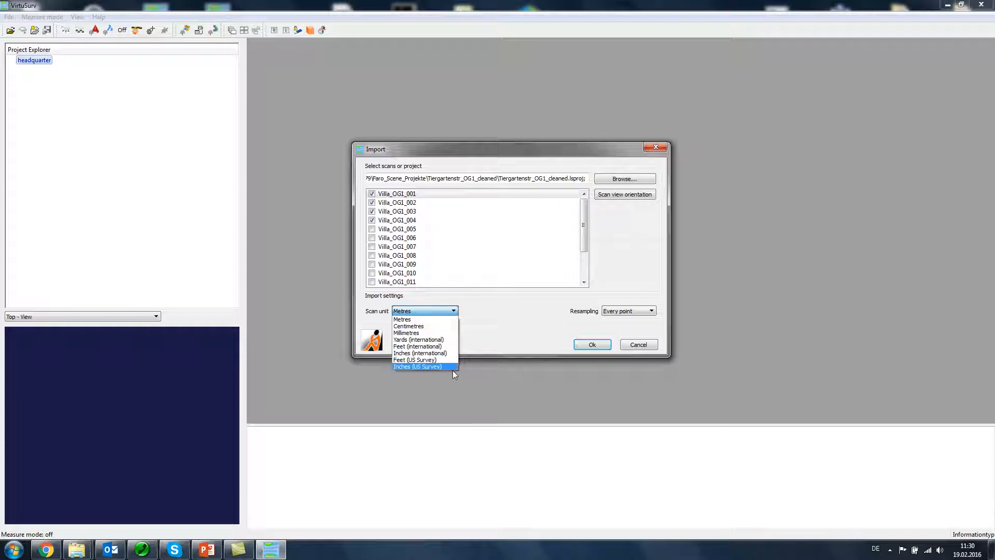
{"action": "left_click", "coordinate": [467, 312]}
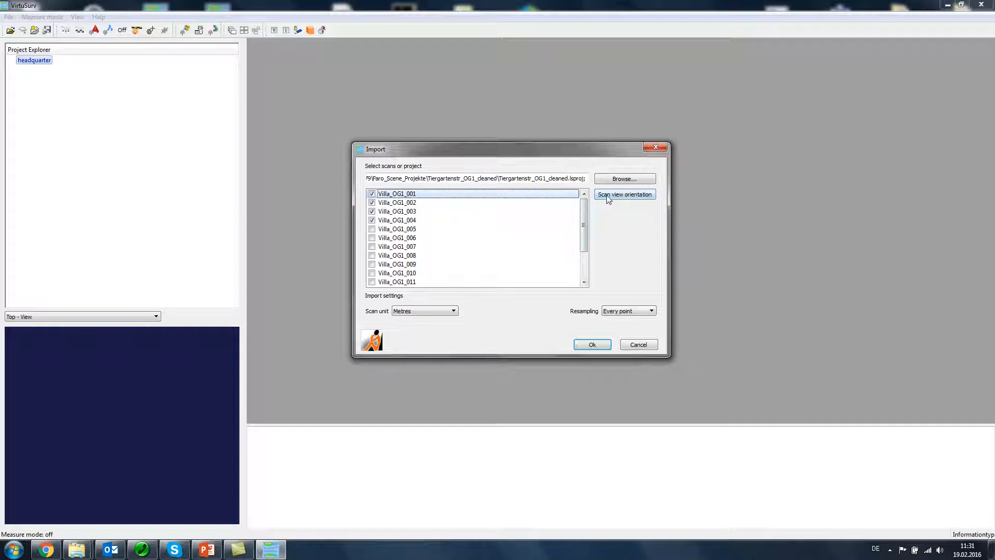
Step: Open the scan view orientation for Villa_OG1_002, try a new centre line on the large window, and undo it
{"action": "left_click", "coordinate": [448, 205]}
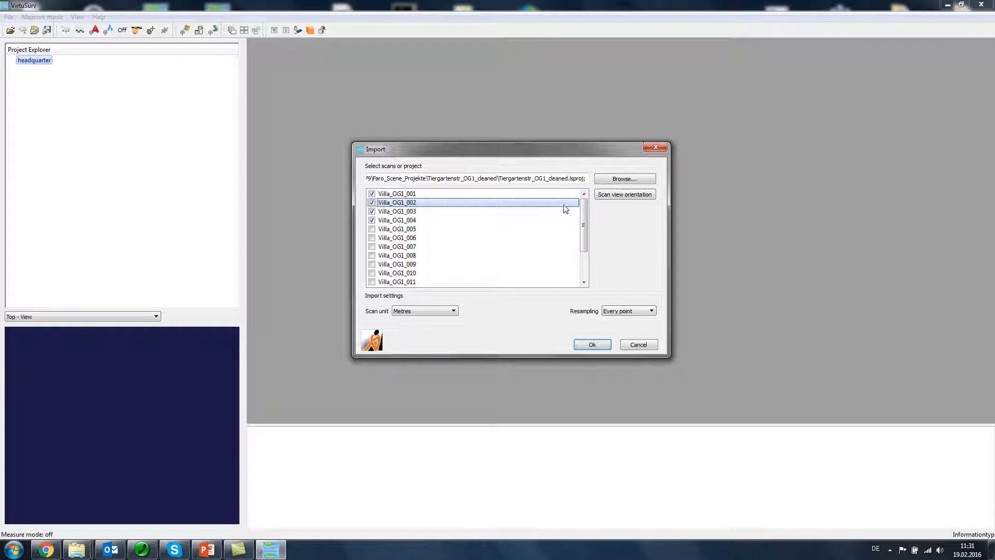
{"action": "left_click", "coordinate": [631, 198]}
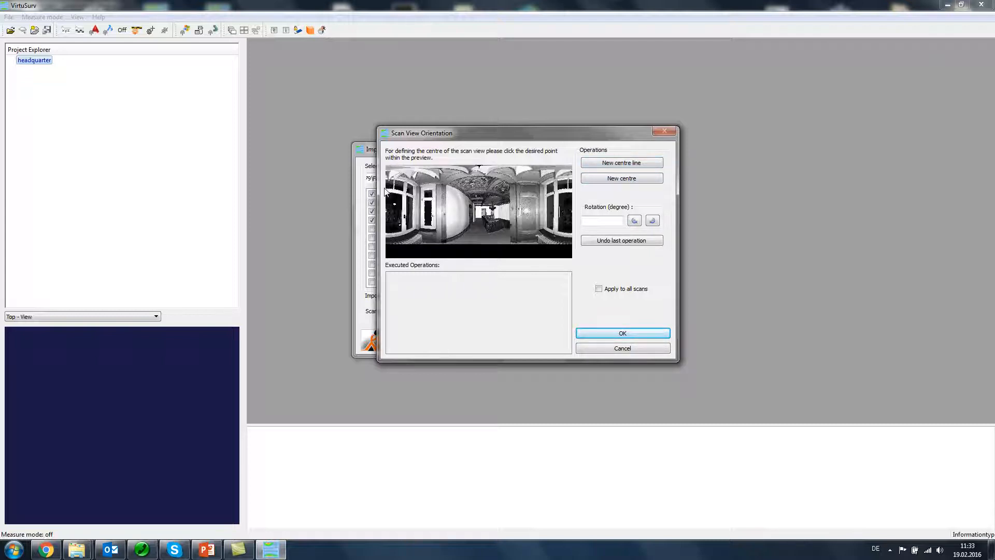
{"action": "left_click", "coordinate": [626, 164]}
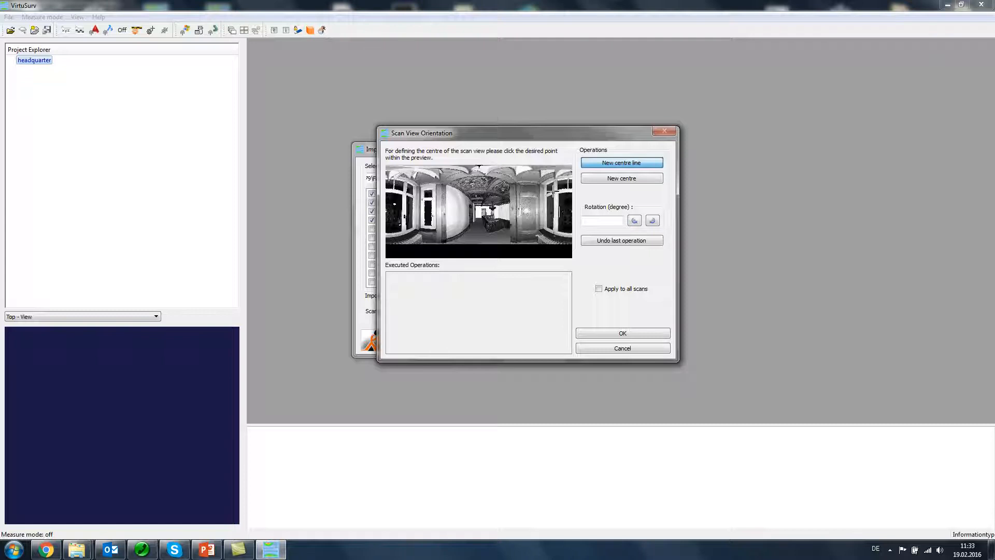
{"action": "left_click", "coordinate": [553, 192]}
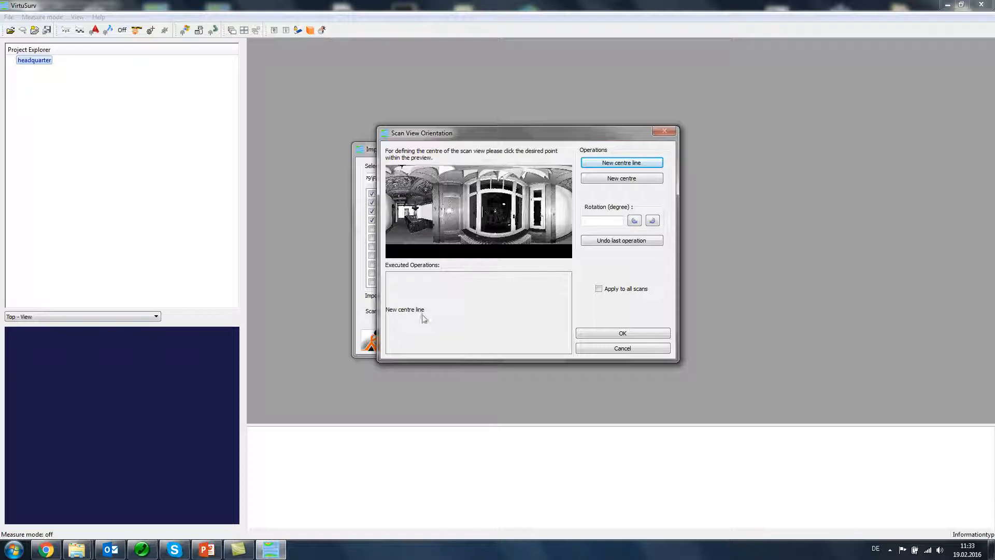
{"action": "left_click", "coordinate": [625, 244]}
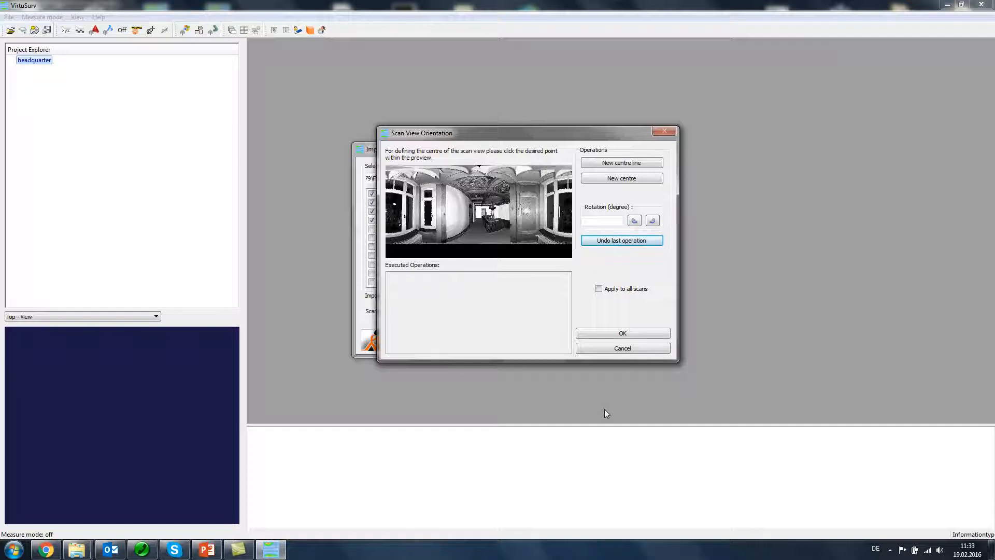
Step: Rotate the preview of Villa_OG1_002 by 180 degrees anti-clockwise, and undo the rotation
{"action": "left_click", "coordinate": [589, 223]}
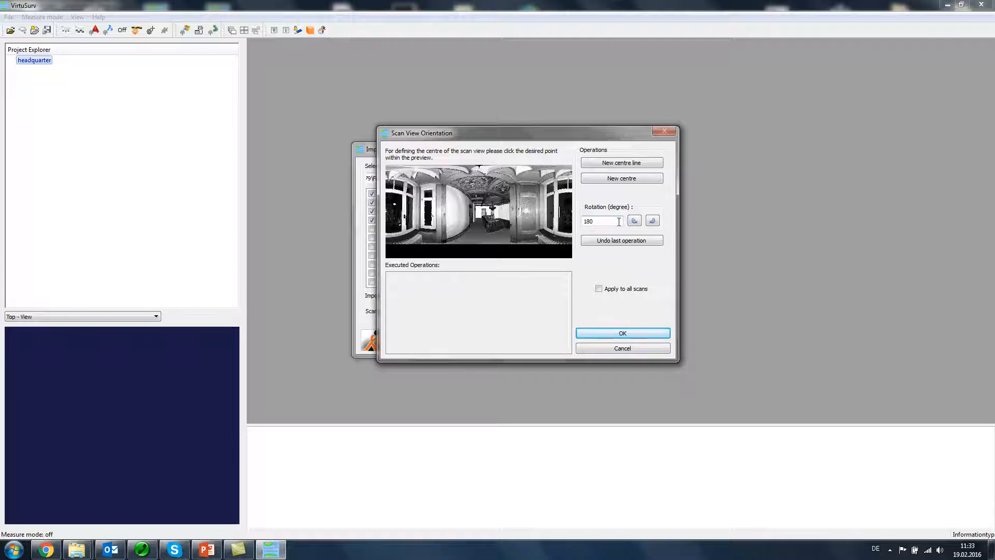
{"action": "left_click", "coordinate": [635, 220]}
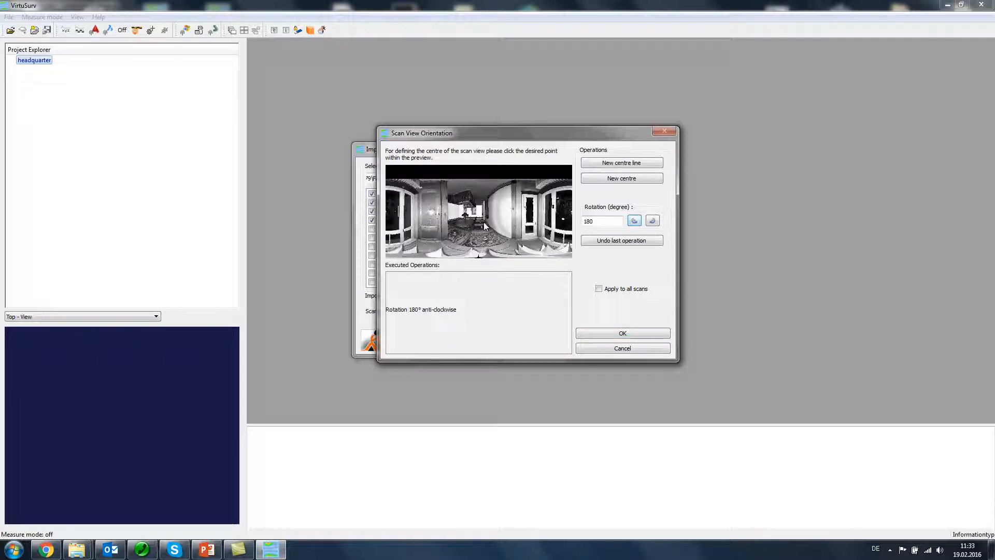
{"action": "left_click", "coordinate": [592, 221]}
{"action": "left_click", "coordinate": [614, 242]}
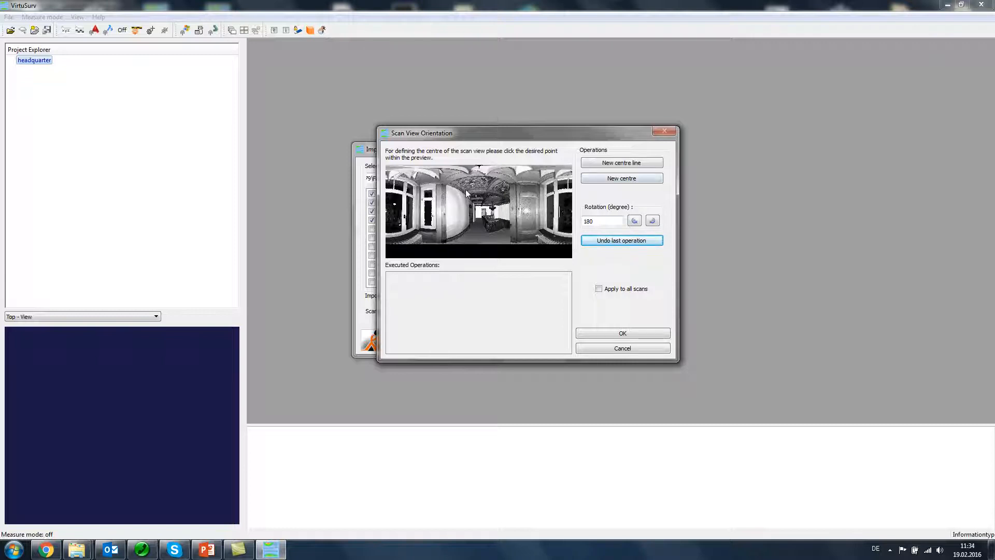
Step: Try a new centre on the ceiling in the preview of Villa_OG1_002, and discard the orientation change
{"action": "left_click", "coordinate": [614, 179]}
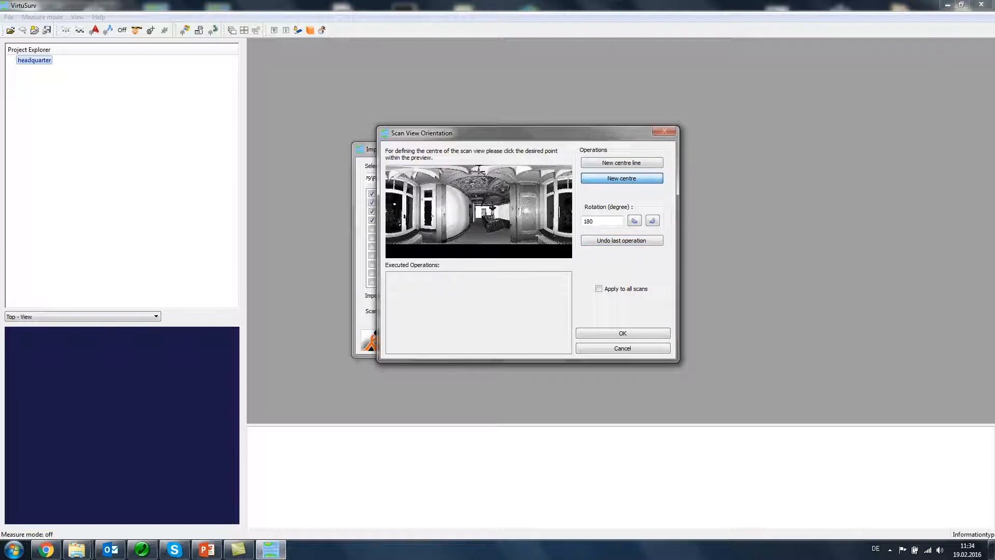
{"action": "left_click", "coordinate": [482, 172]}
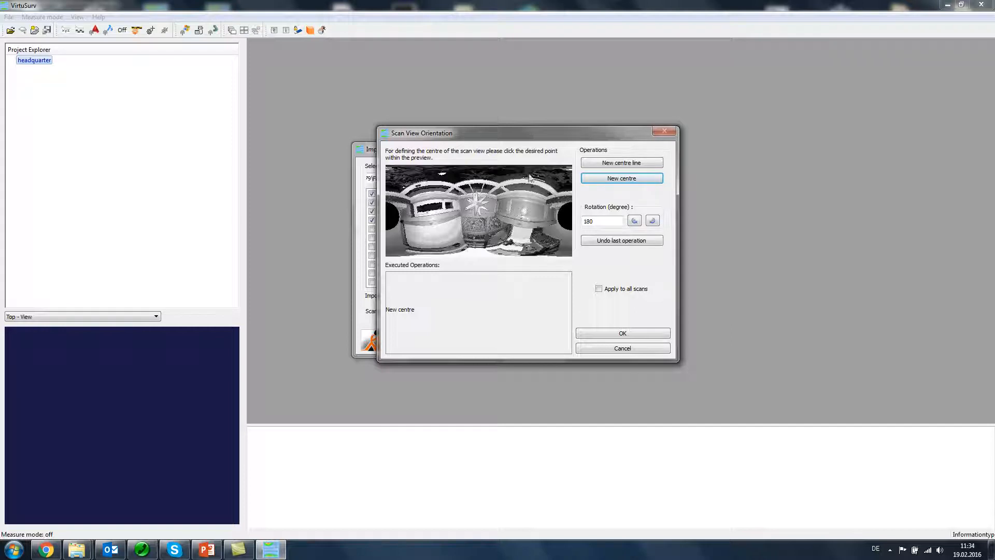
{"action": "left_click_drag", "start_coordinate": [498, 137], "coordinate": [490, 138]}
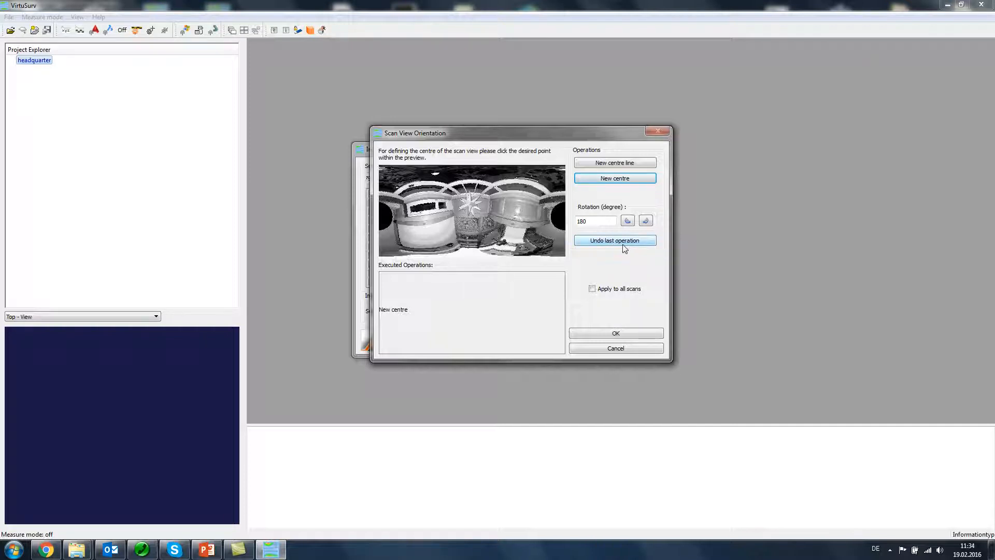
{"action": "left_click", "coordinate": [615, 349]}
Step: Reopen the scan view orientation for Villa_OG1_002 and cancel it without making changes
{"action": "left_click", "coordinate": [477, 229]}
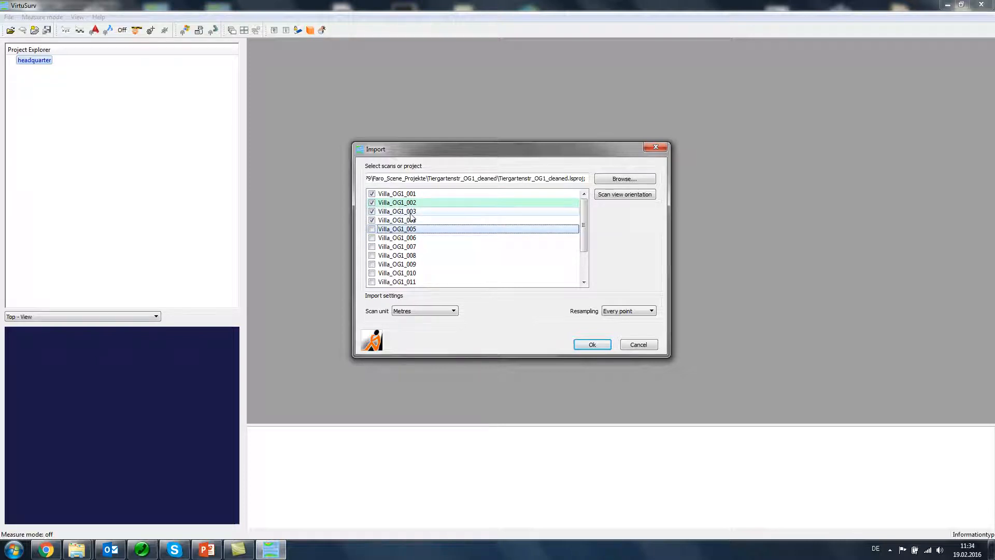
{"action": "left_click", "coordinate": [429, 203]}
{"action": "left_click", "coordinate": [628, 194]}
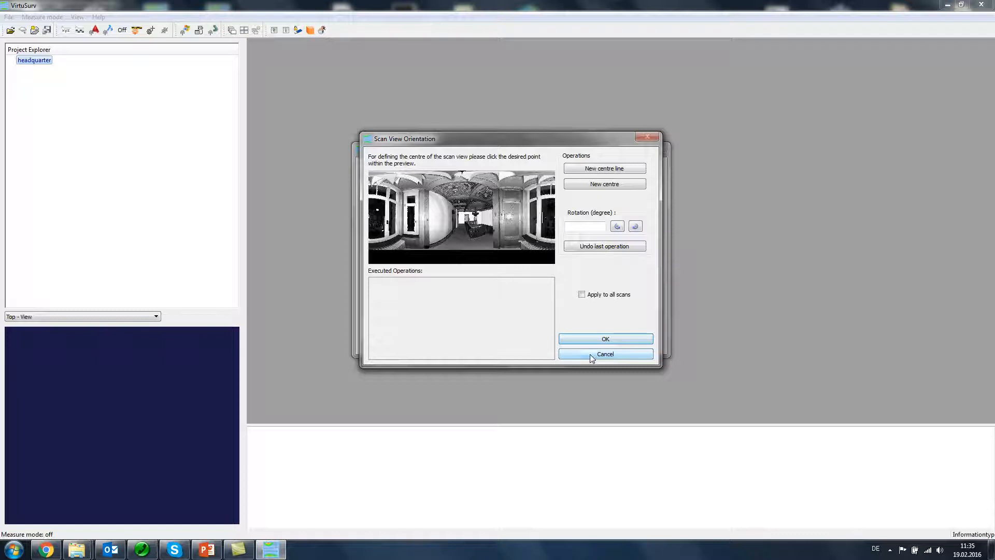
{"action": "left_click", "coordinate": [590, 354]}
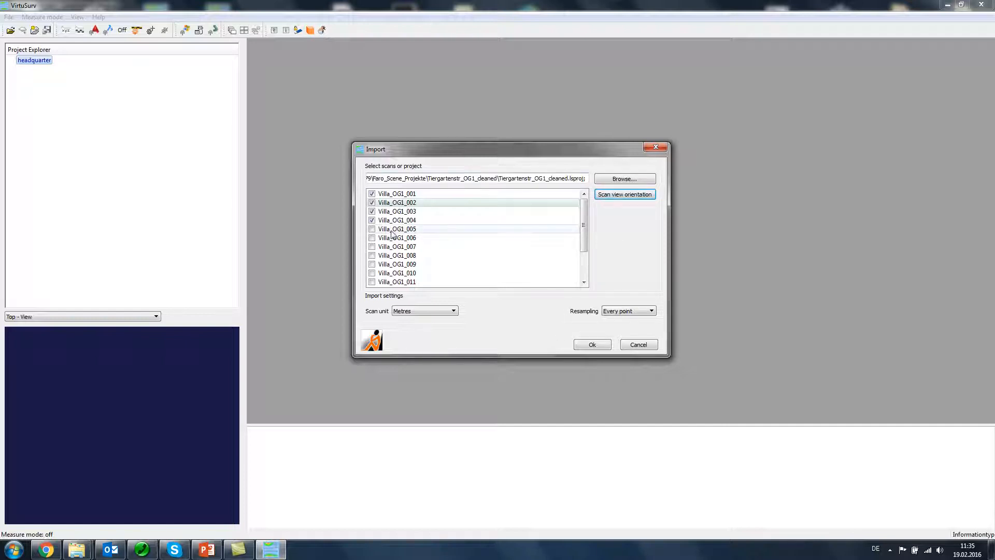
Step: Import scans Villa_OG1_001 through Villa_OG1_004 into the headquarter project, using Metres and every point
{"action": "left_click", "coordinate": [371, 202]}
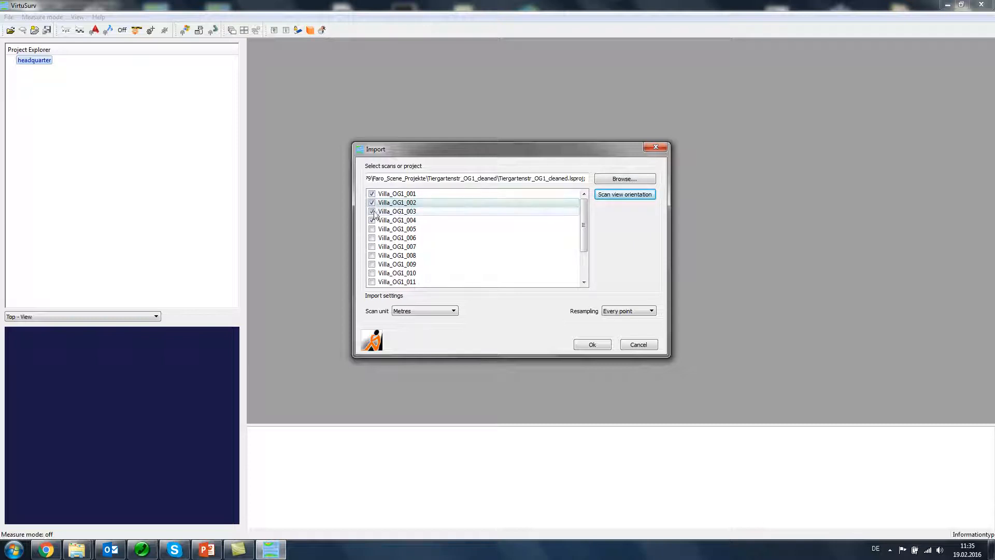
{"action": "left_click", "coordinate": [592, 345]}
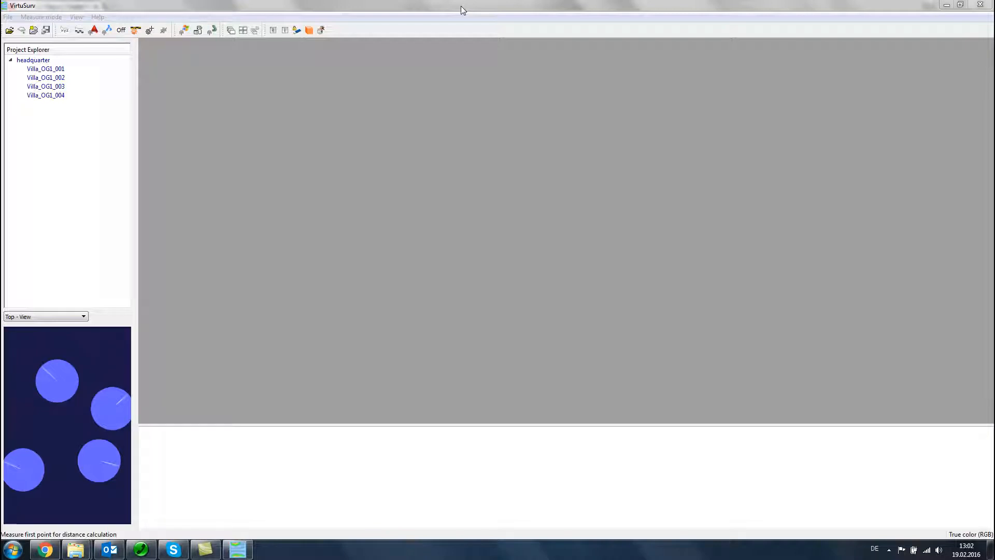
{"action": "left_click", "coordinate": [462, 9]}
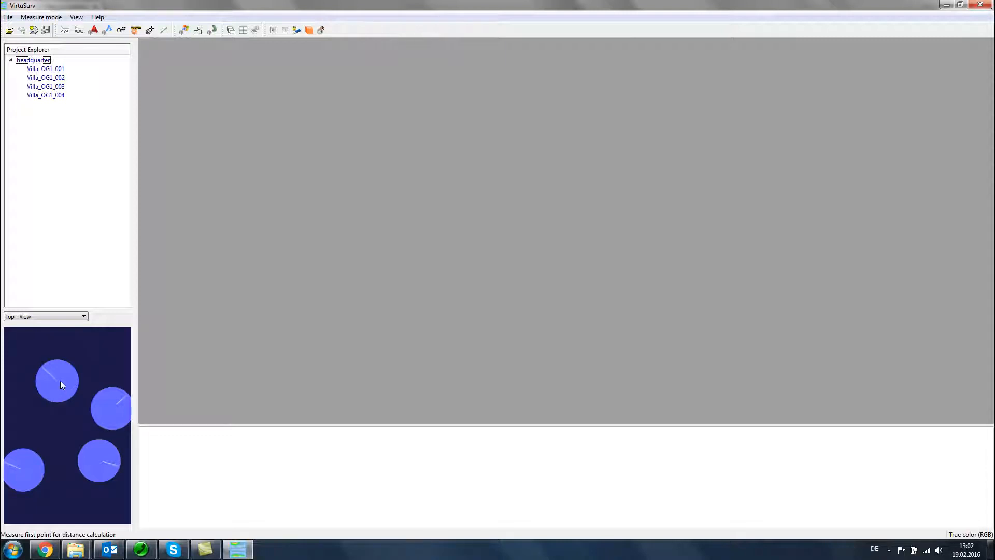
Step: Open the views of scans Villa_OG1_001 and Villa_OG1_002 and tile them next to each other
{"action": "double_click", "coordinate": [40, 69]}
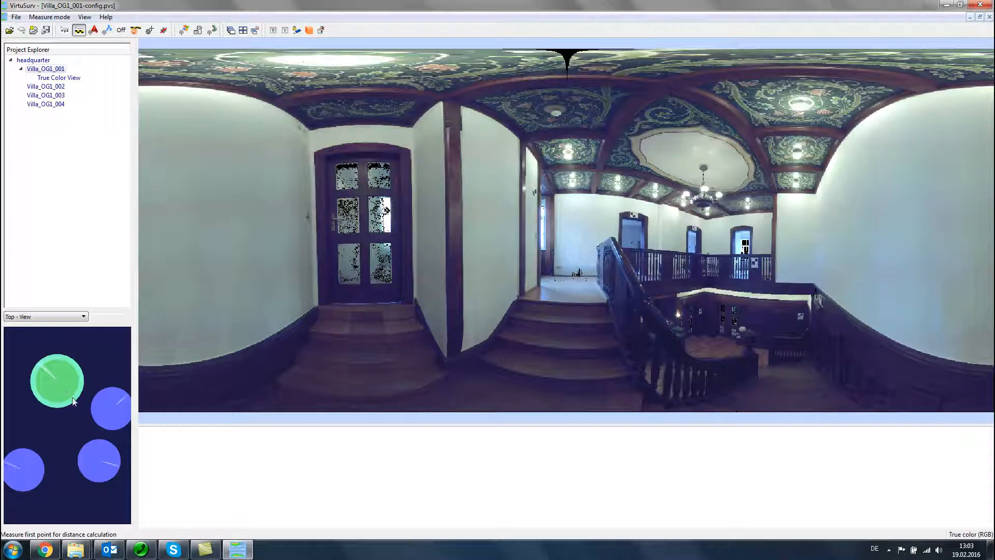
{"action": "left_click", "coordinate": [112, 408]}
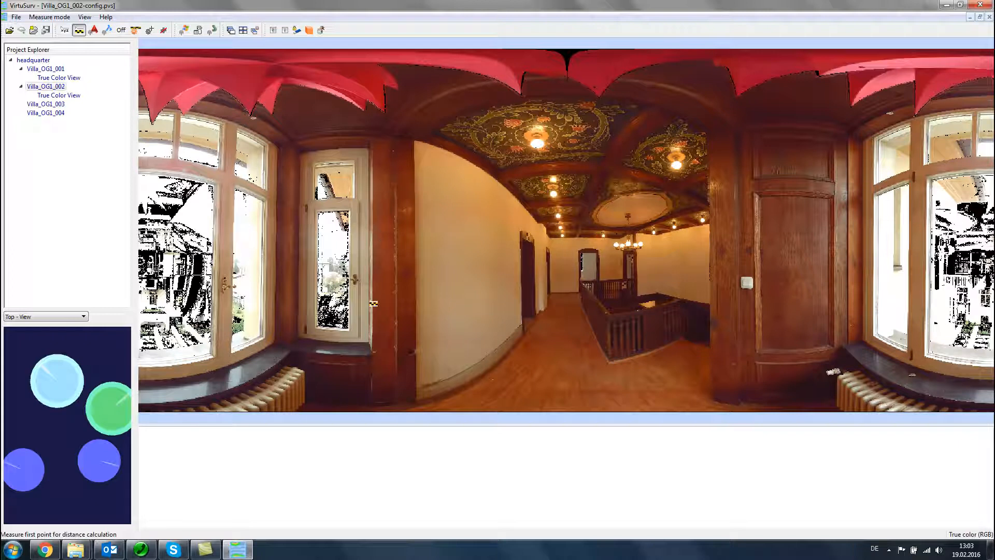
{"action": "left_click", "coordinate": [243, 31]}
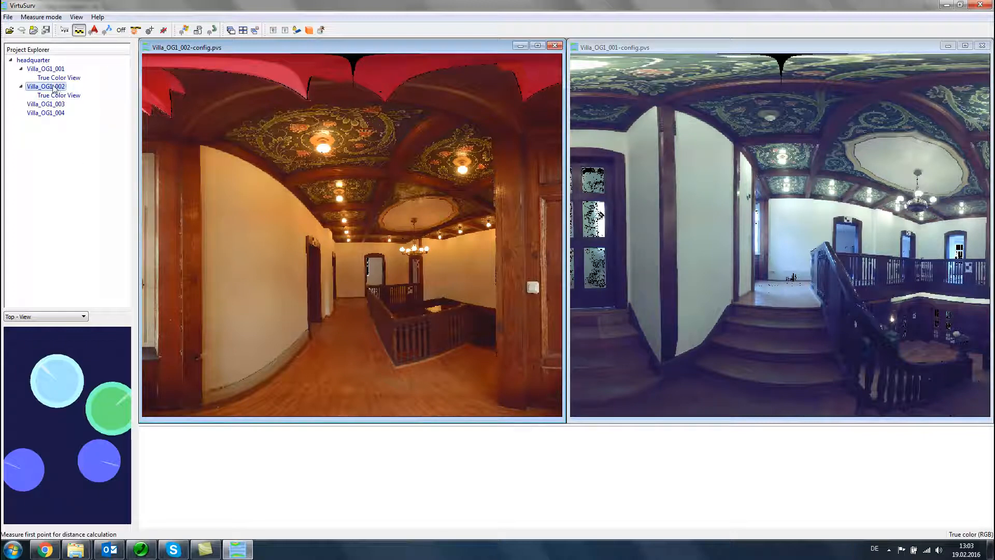
Step: Switch the active view between Villa_OG1_001 and Villa_OG1_002, first through the project tree and then through the overview map
{"action": "left_click", "coordinate": [44, 70]}
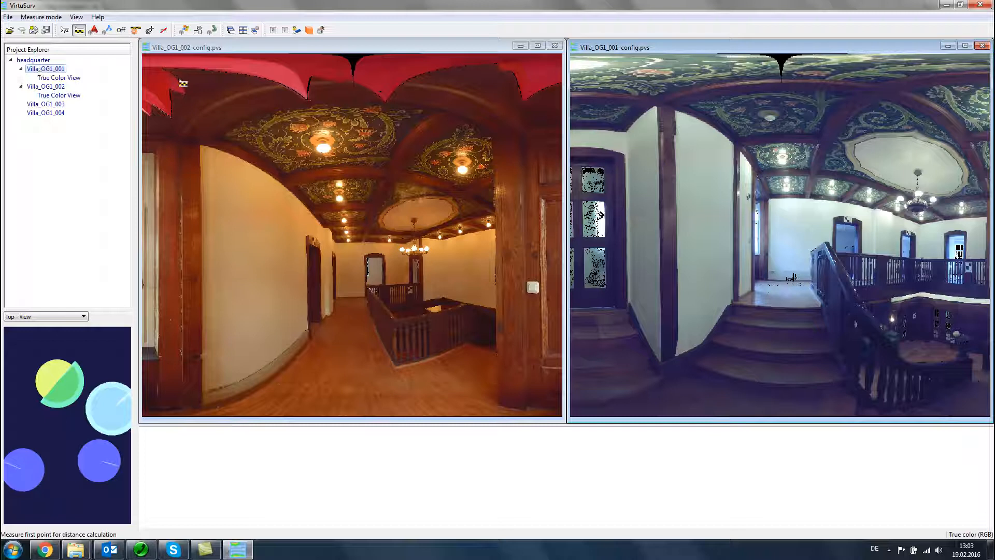
{"action": "left_click", "coordinate": [55, 87]}
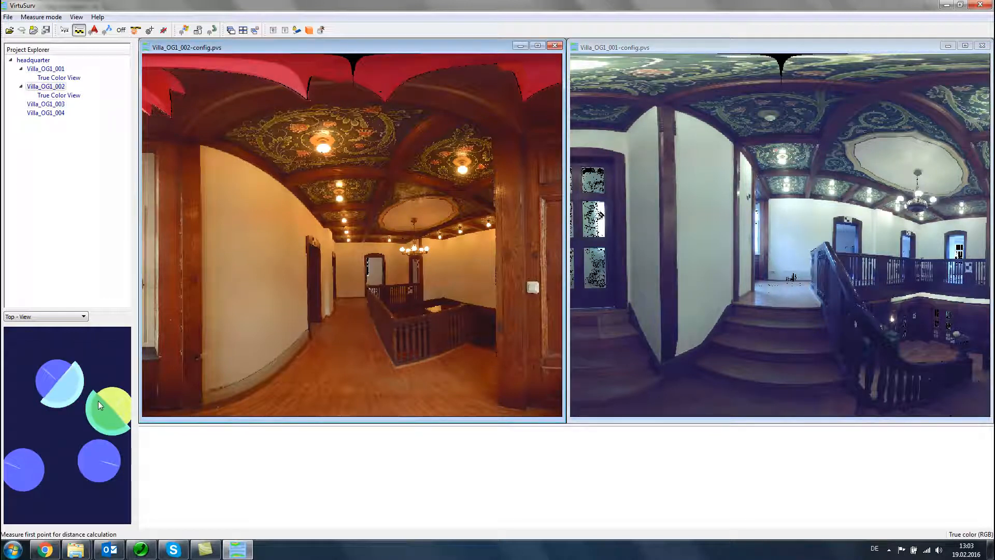
{"action": "left_click", "coordinate": [62, 380]}
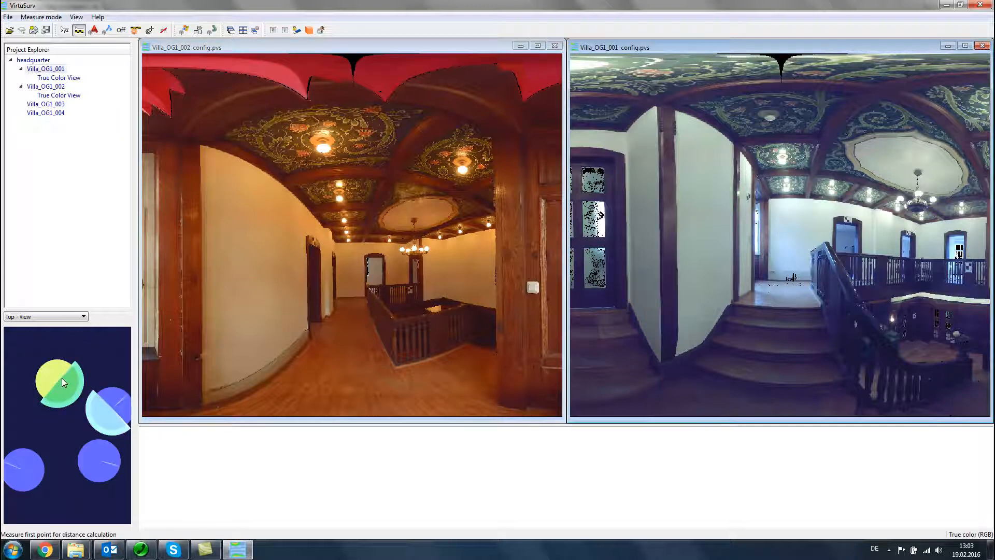
{"action": "left_click", "coordinate": [87, 394]}
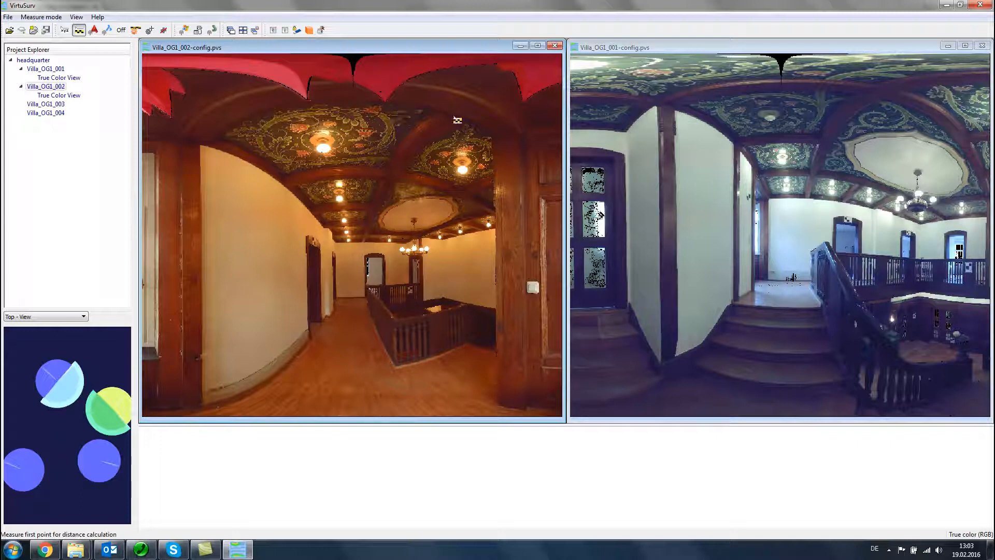
Step: Close all open scan views and open the views of Villa_OG1_004 and Villa_OG1_003
{"action": "left_click", "coordinate": [255, 32]}
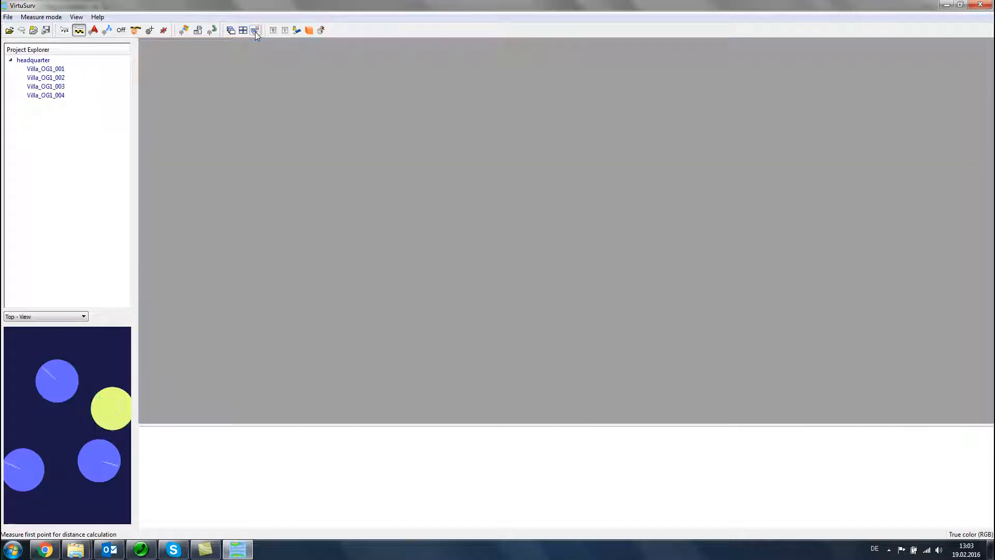
{"action": "double_click", "coordinate": [58, 97]}
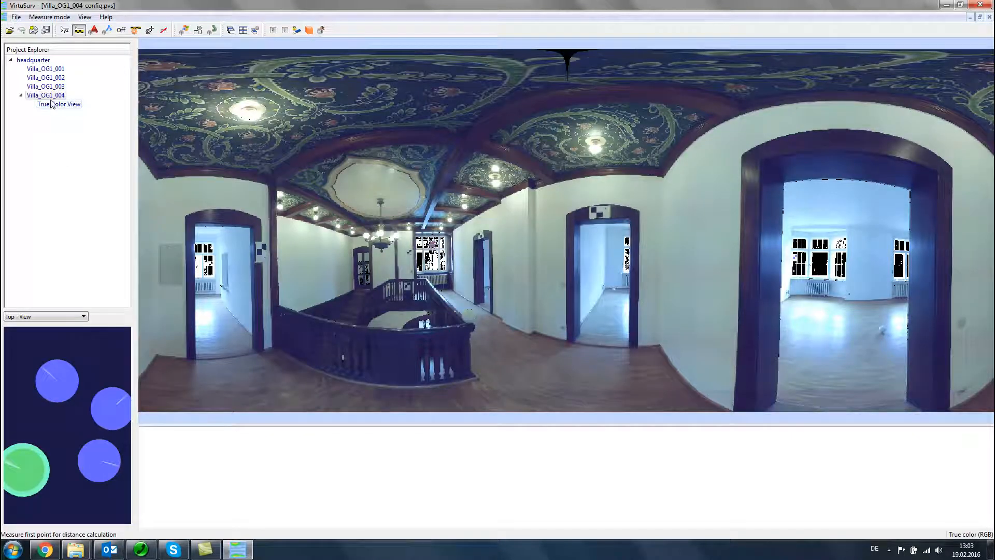
{"action": "double_click", "coordinate": [50, 87]}
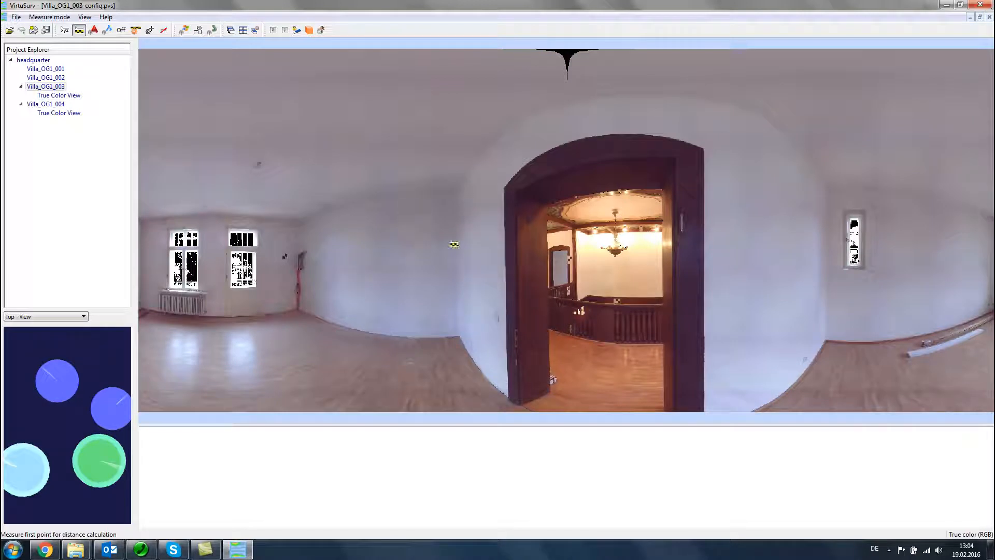
Step: Examine the Villa_OG1_003 panorama at different magnifications, from the room corner with the red cable to the arched doorway
{"action": "scroll", "coordinate": [306, 243], "scroll_direction": "up", "scroll_amount": 2}
{"action": "scroll", "coordinate": [306, 244], "scroll_direction": "up", "scroll_amount": 5}
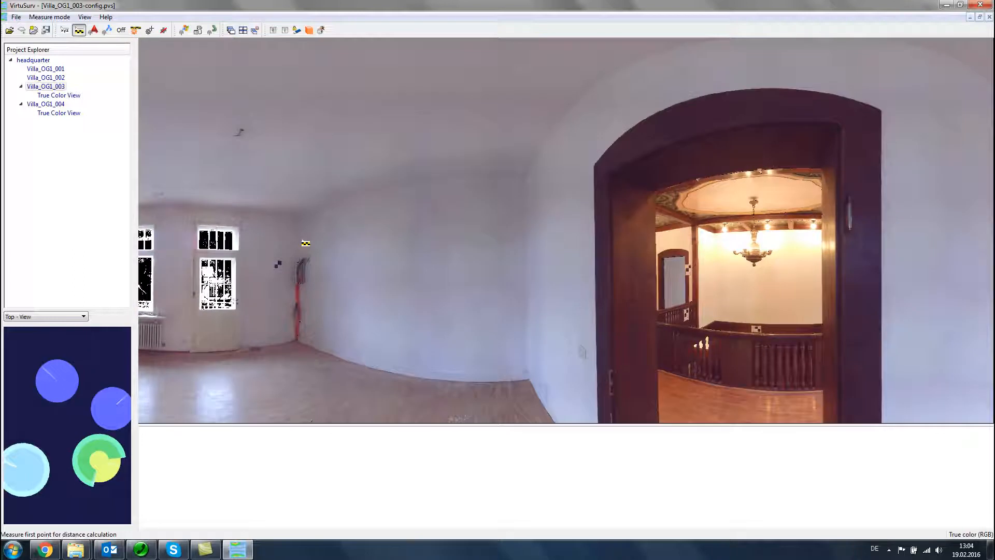
{"action": "scroll", "coordinate": [306, 244], "scroll_direction": "down", "scroll_amount": 2}
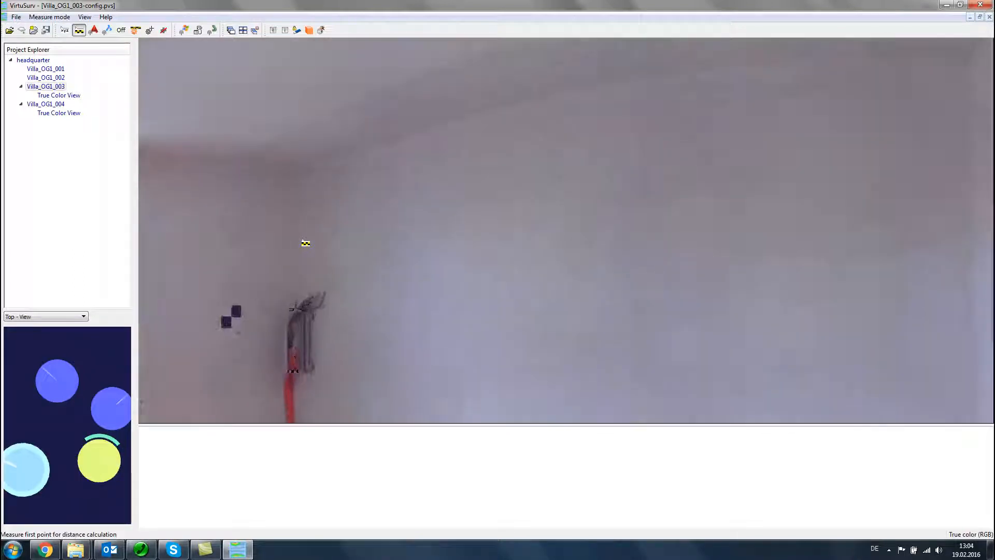
{"action": "scroll", "coordinate": [306, 243], "scroll_direction": "down", "scroll_amount": 3}
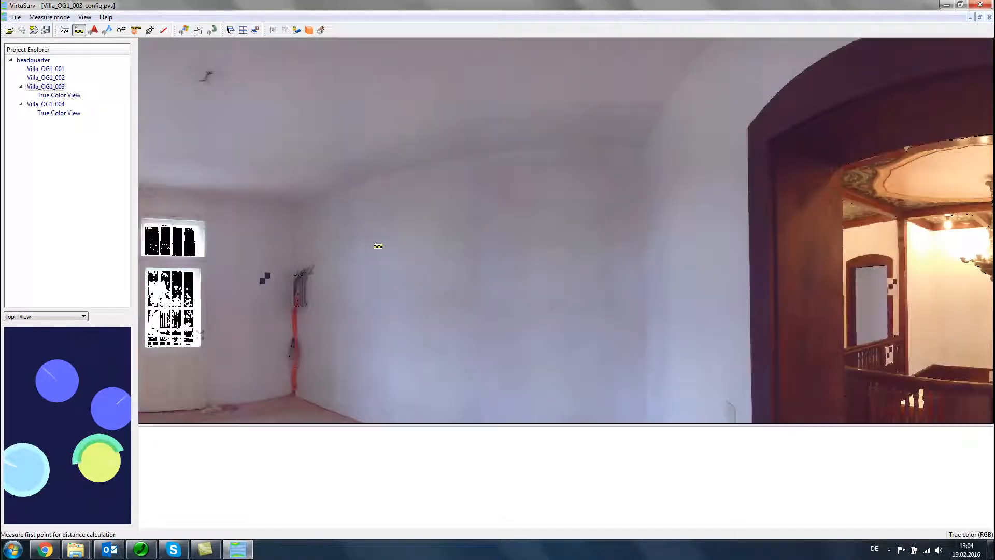
{"action": "left_click_drag", "start_coordinate": [422, 247], "coordinate": [162, 247]}
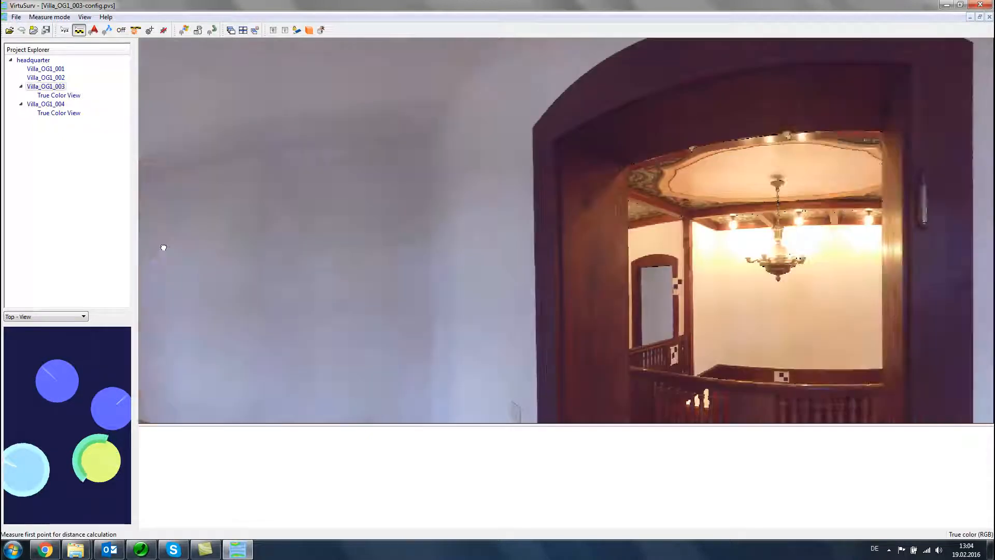
{"action": "left_click_drag", "start_coordinate": [341, 243], "coordinate": [480, 233]}
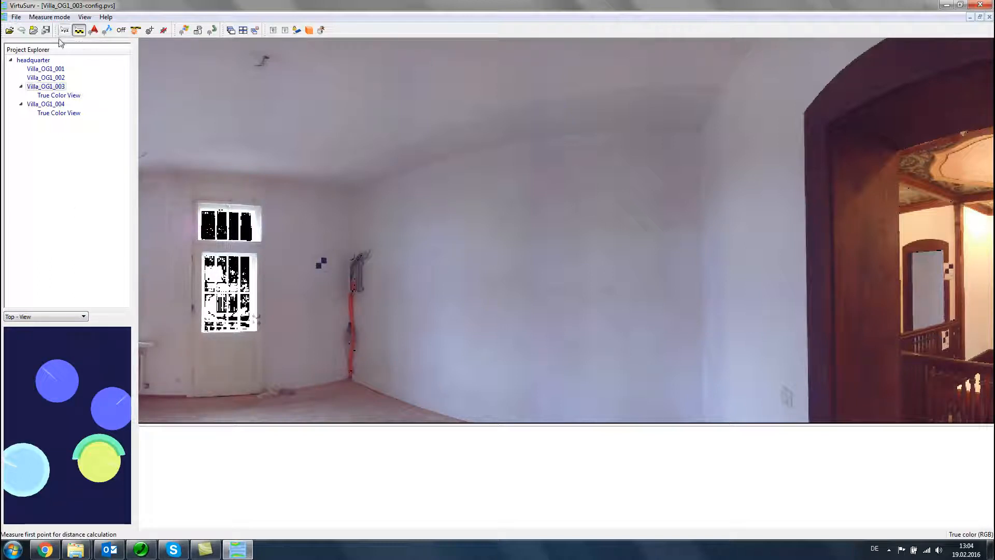
Step: Display scan Villa_OG1_003 in grey intensity coloring and examine the room corner with the wall target up close
{"action": "right_click", "coordinate": [42, 88]}
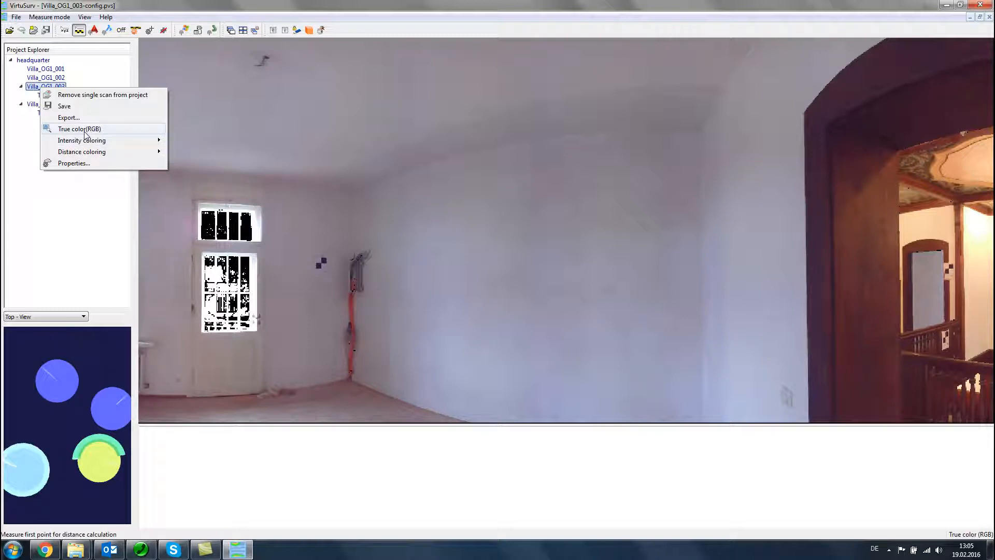
{"action": "mouse_move", "coordinate": [89, 144]}
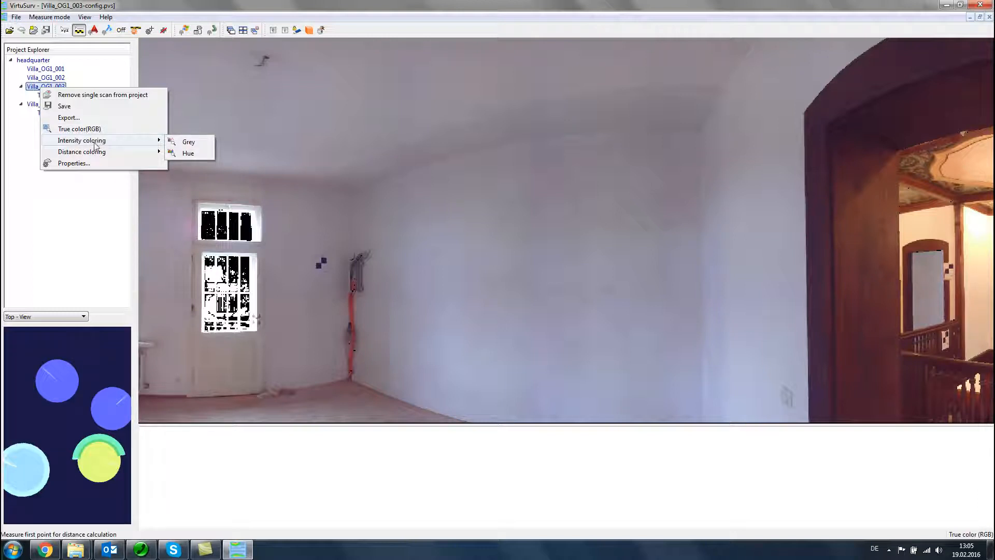
{"action": "left_click", "coordinate": [186, 144]}
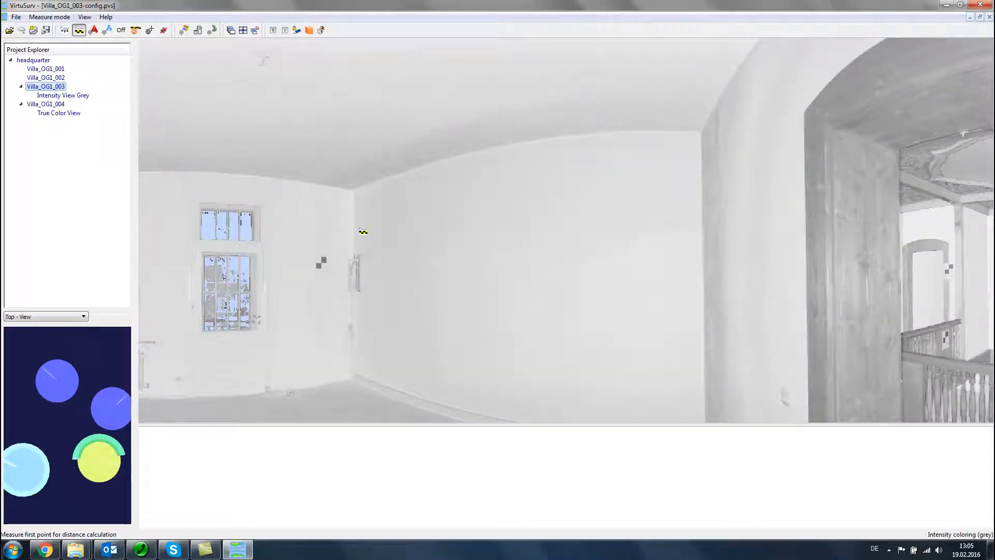
{"action": "scroll", "coordinate": [358, 232], "scroll_direction": "up", "scroll_amount": 4}
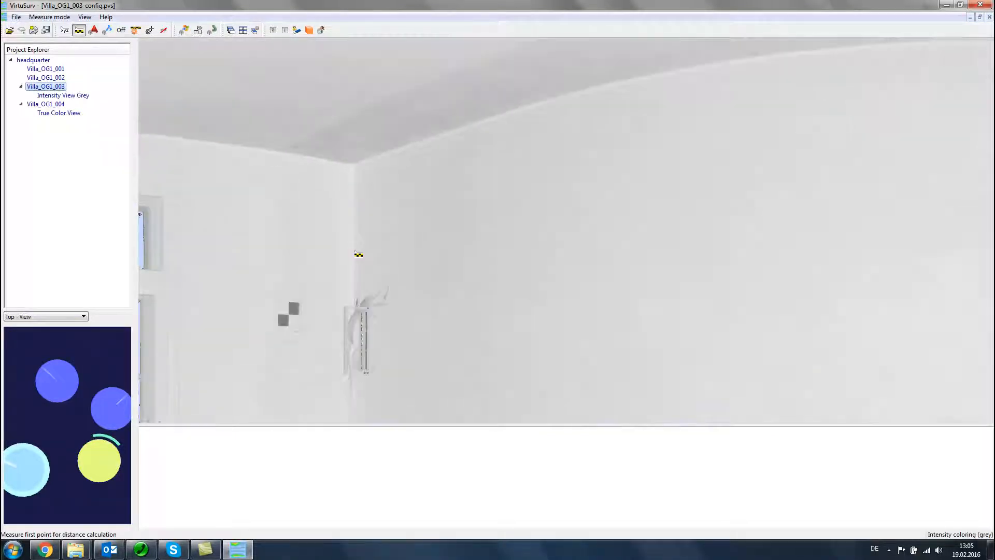
{"action": "scroll", "coordinate": [355, 251], "scroll_direction": "up", "scroll_amount": 1}
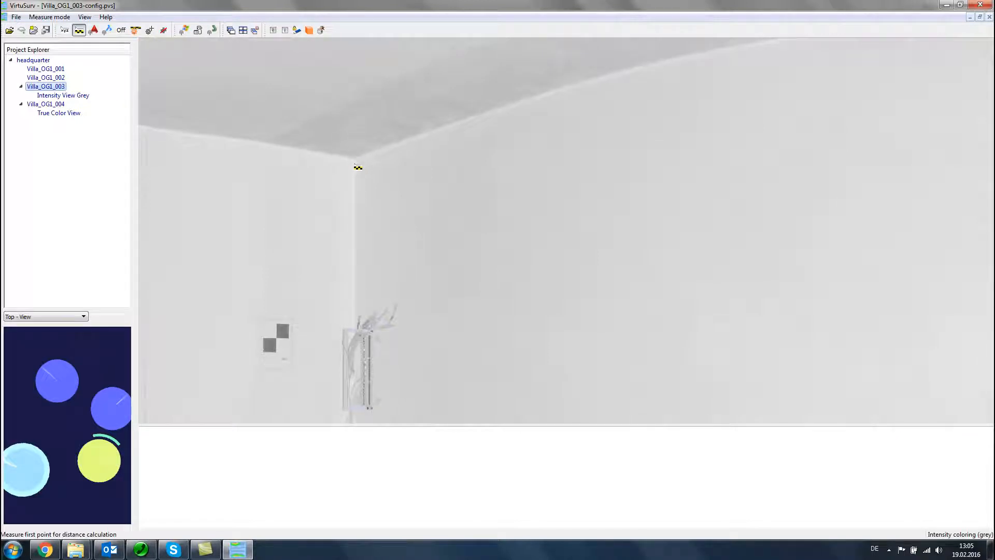
Step: Switch the Villa_OG1_003 view to true color (RGB) and back to grey intensity coloring for comparison
{"action": "right_click", "coordinate": [57, 90]}
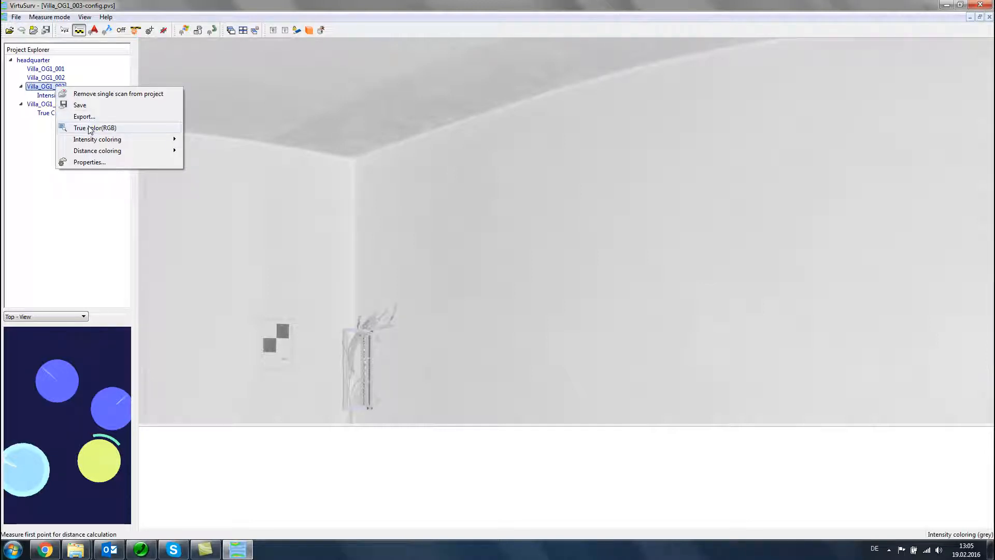
{"action": "left_click", "coordinate": [91, 129]}
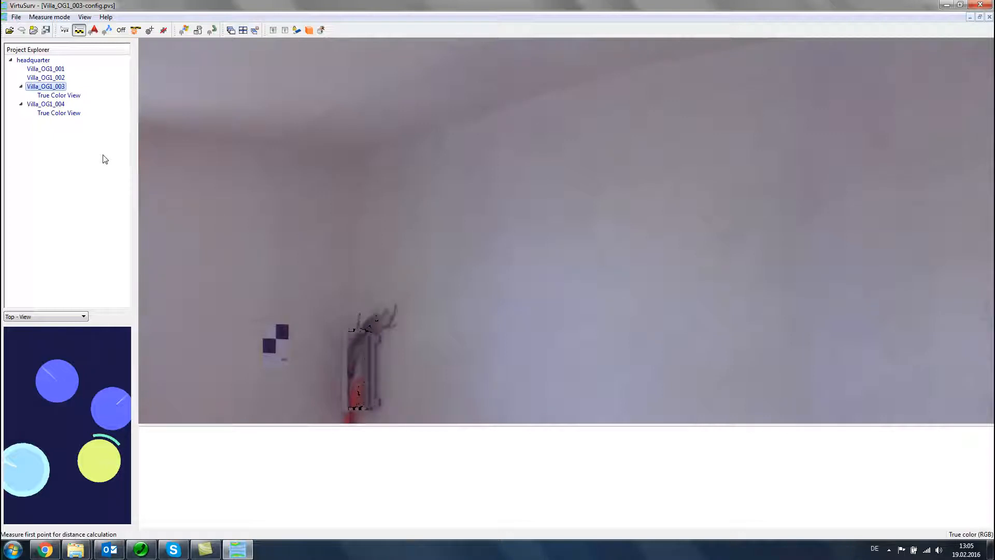
{"action": "right_click", "coordinate": [54, 89]}
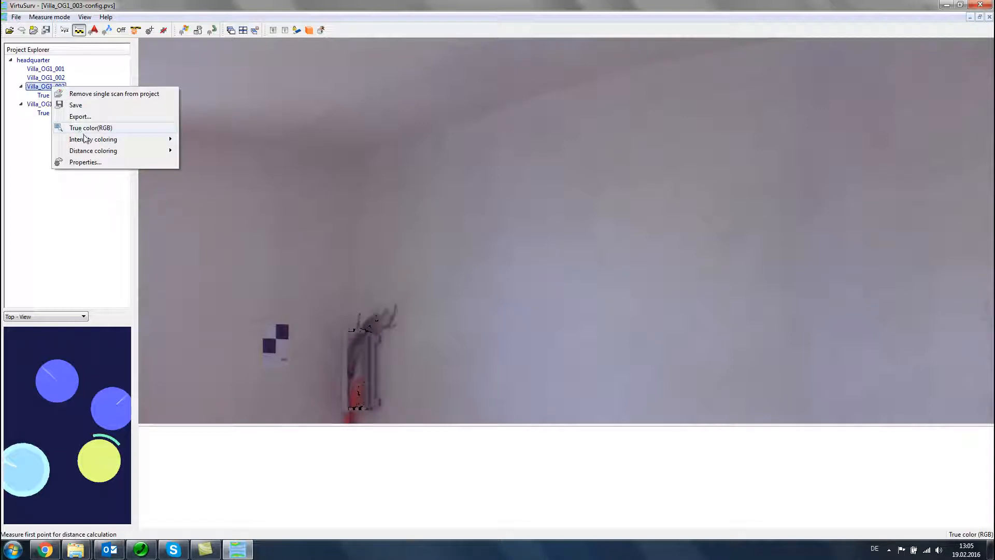
{"action": "mouse_move", "coordinate": [166, 140]}
{"action": "left_click", "coordinate": [197, 141]}
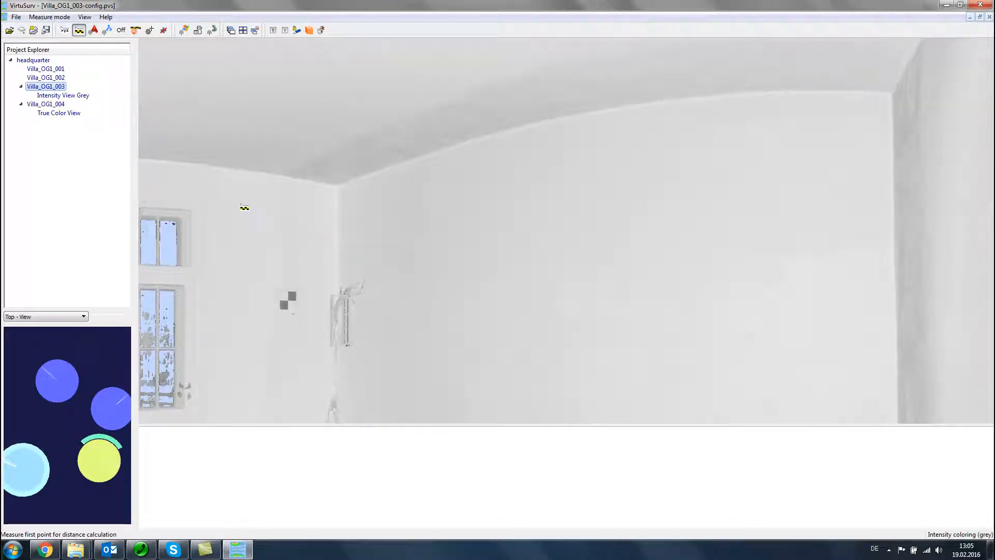
Step: Measure the coordinates of the checkerboard target's centre on the wall beside the room corner
{"action": "left_click", "coordinate": [64, 31]}
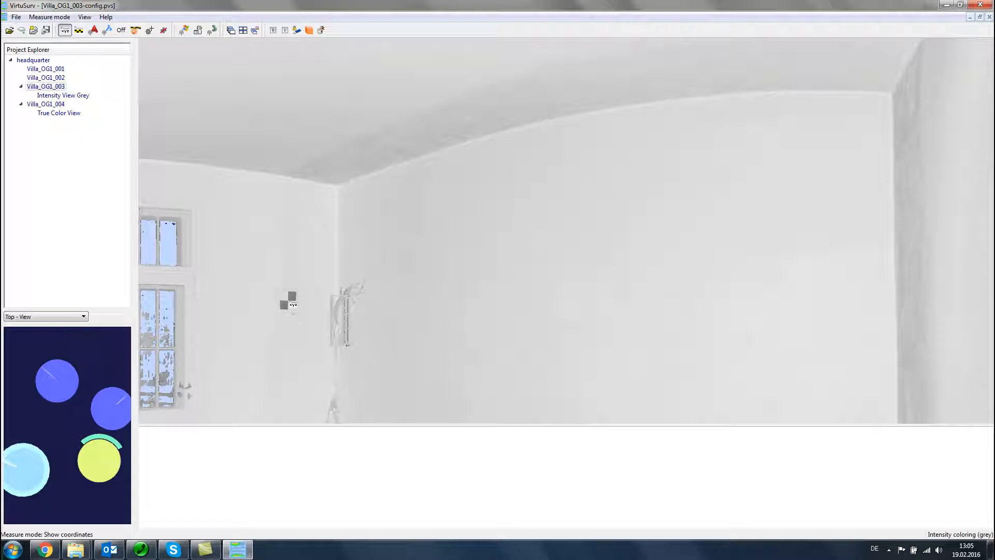
{"action": "scroll", "coordinate": [289, 301], "scroll_direction": "up", "scroll_amount": 4}
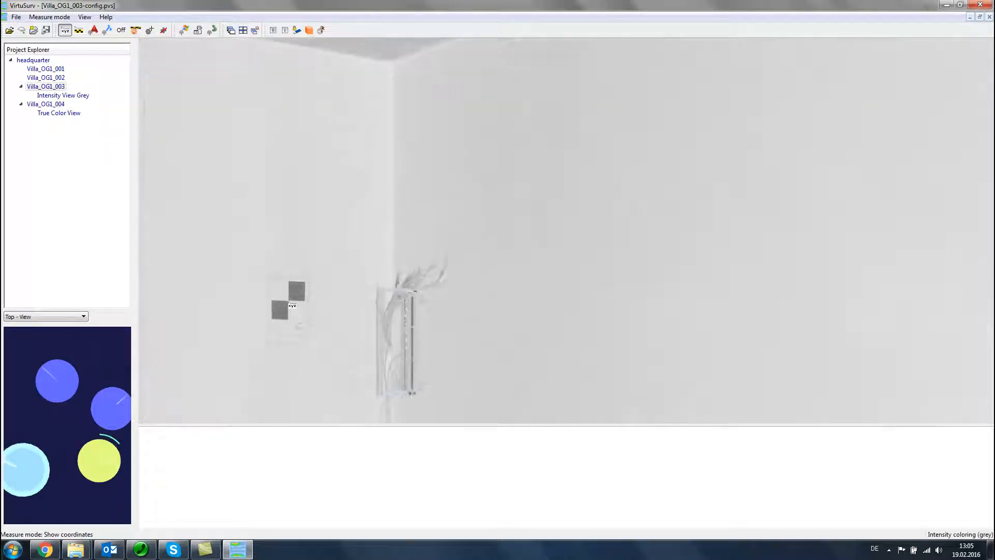
{"action": "left_click", "coordinate": [288, 302]}
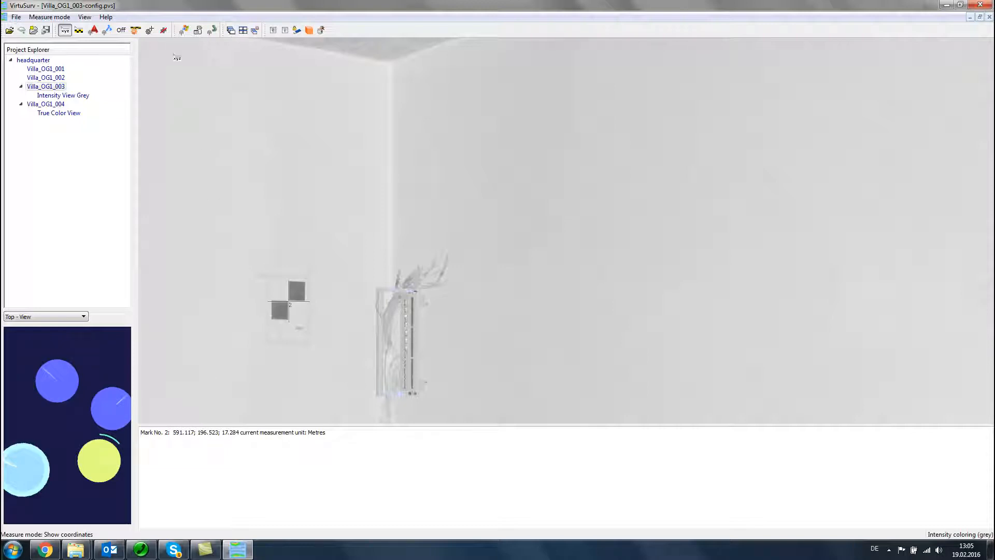
Step: Configure the measurement unit as millimetres with a precision of 0.1
{"action": "left_click", "coordinate": [136, 30]}
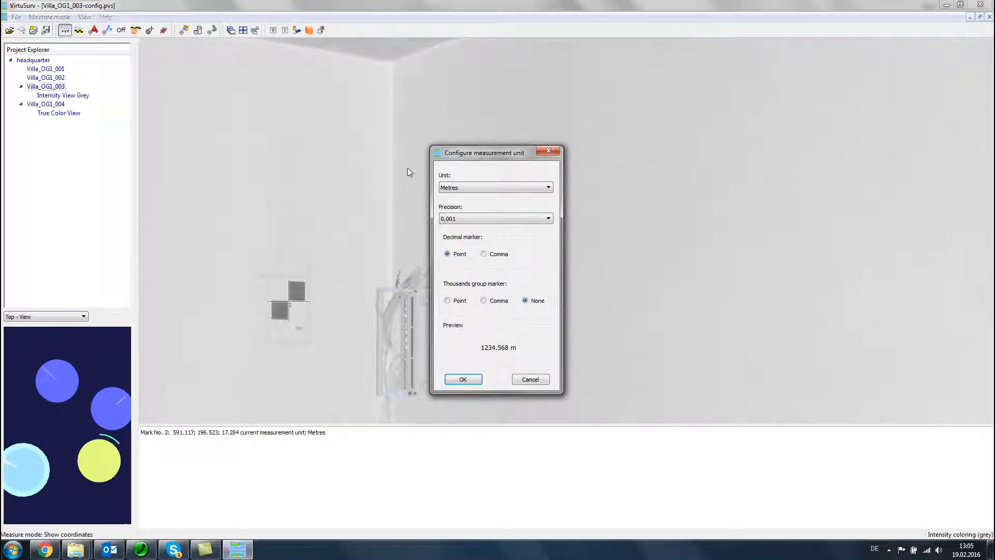
{"action": "left_click_drag", "start_coordinate": [460, 156], "coordinate": [453, 137]}
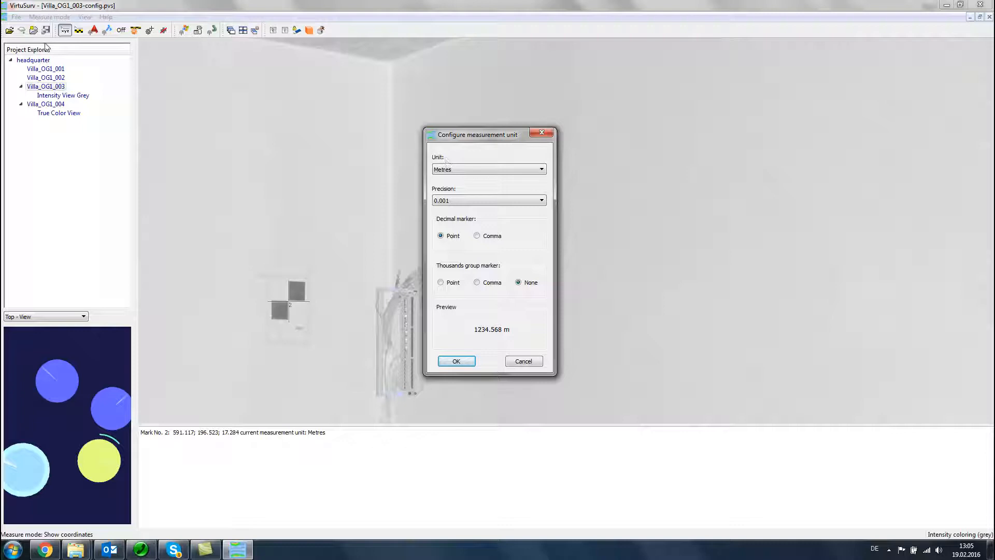
{"action": "left_click", "coordinate": [470, 169]}
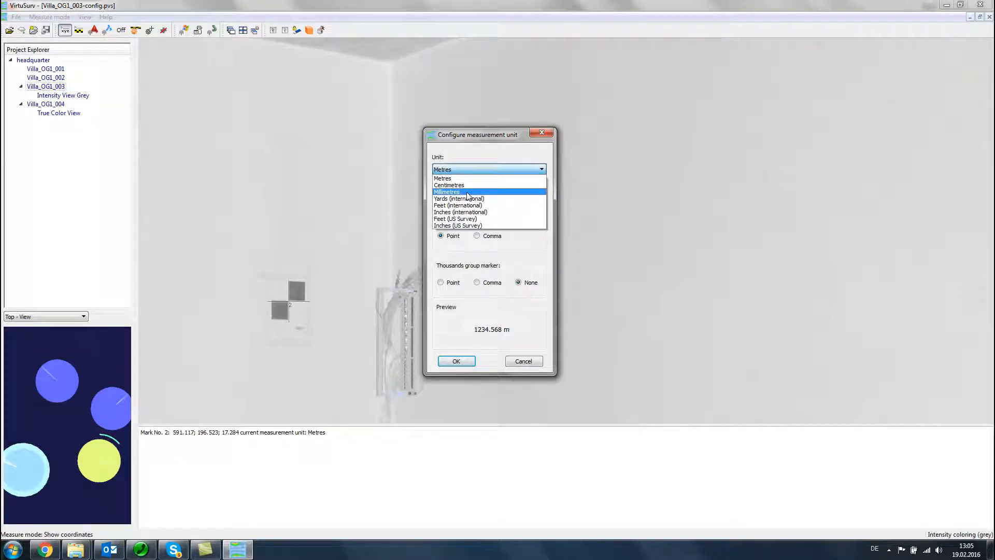
{"action": "left_click", "coordinate": [467, 192]}
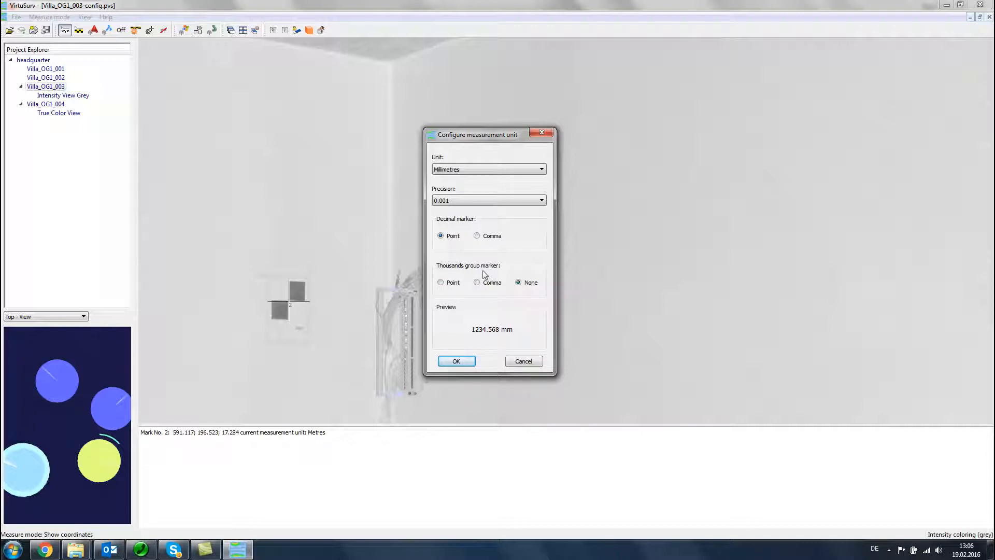
{"action": "left_click", "coordinate": [481, 203]}
{"action": "left_click", "coordinate": [441, 224]}
{"action": "left_click", "coordinate": [456, 361]}
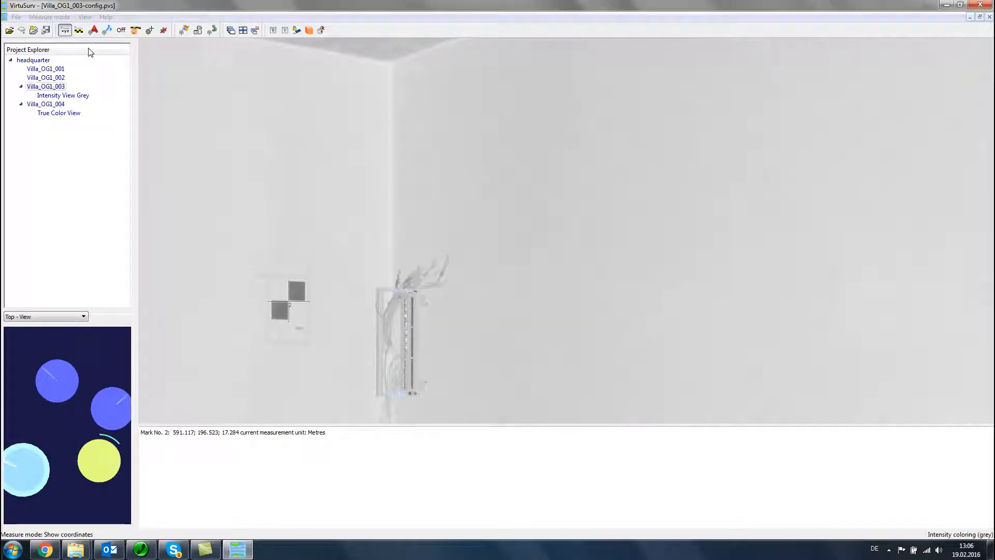
Step: Measure the distance from the ceiling to the floor at the room corner and highlight its vertical distance in the results
{"action": "left_click", "coordinate": [78, 30]}
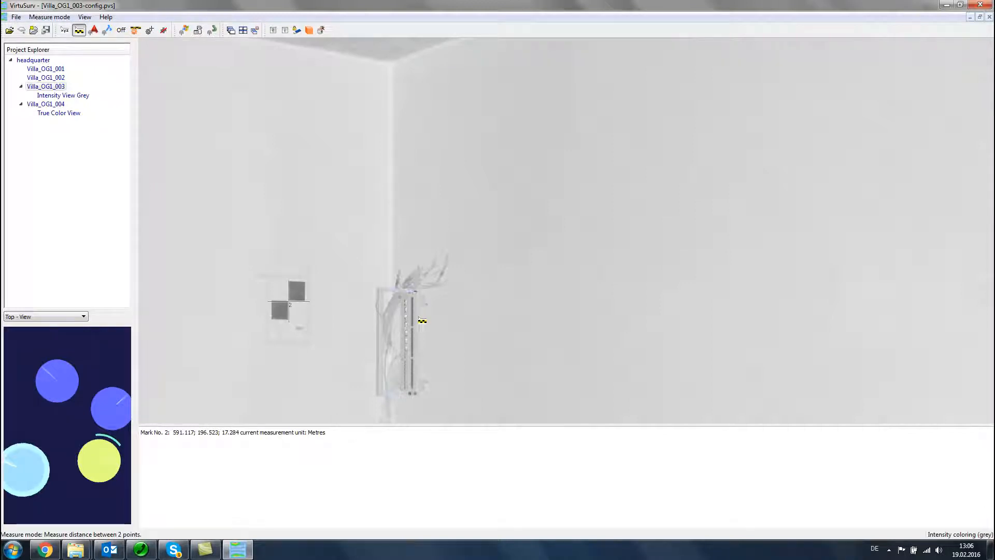
{"action": "scroll", "coordinate": [422, 321], "scroll_direction": "down", "scroll_amount": 5}
{"action": "left_click_drag", "start_coordinate": [502, 187], "coordinate": [495, 128]}
{"action": "left_click", "coordinate": [396, 41]}
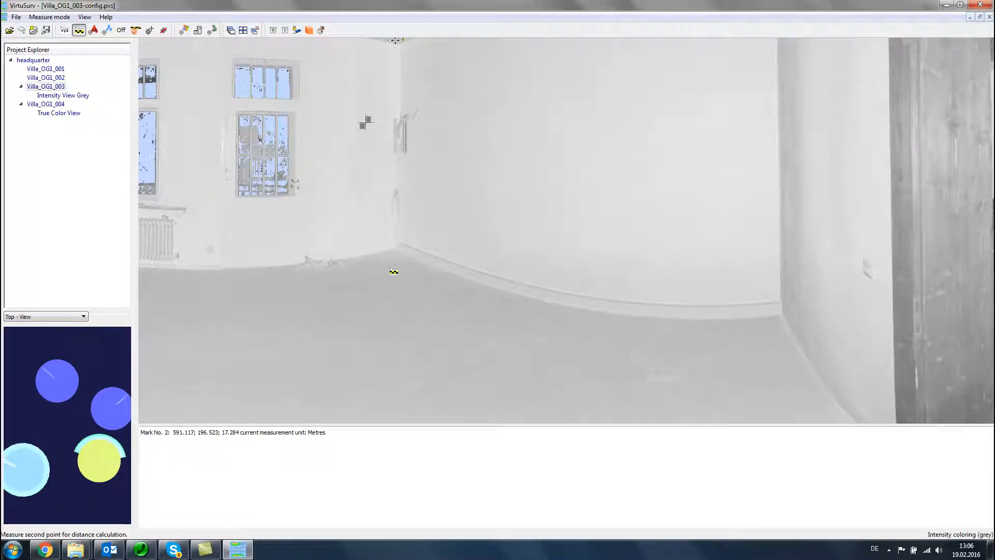
{"action": "left_click", "coordinate": [390, 268]}
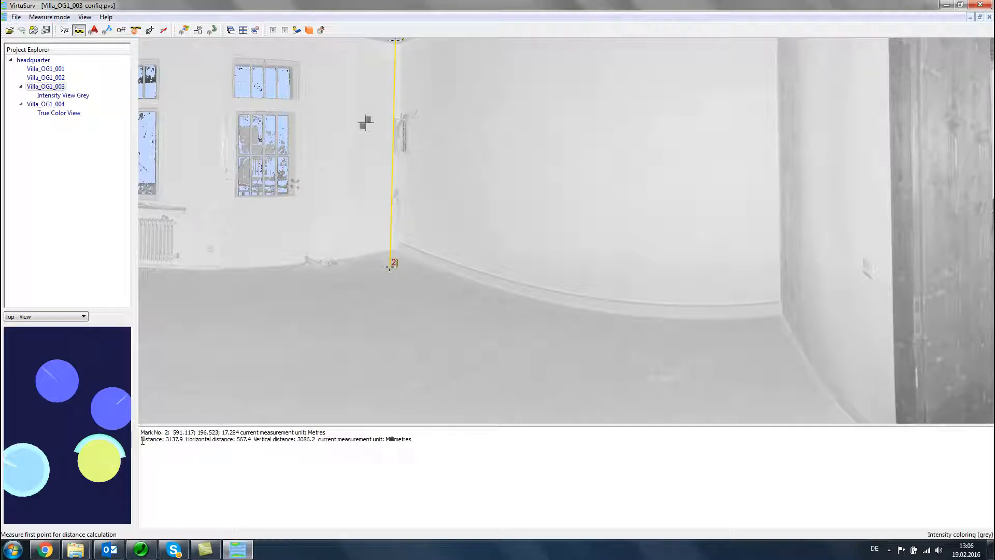
{"action": "left_click_drag", "start_coordinate": [142, 439], "coordinate": [413, 440]}
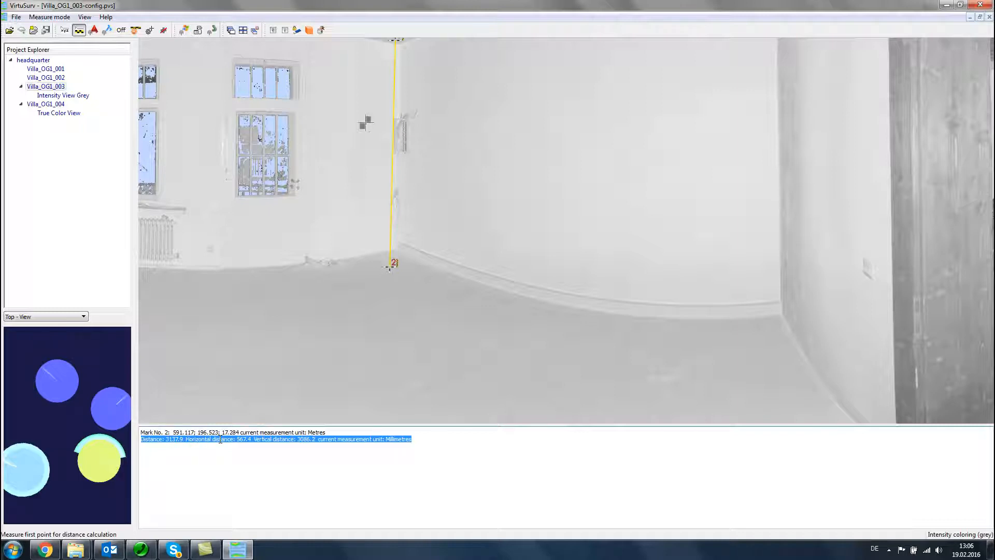
{"action": "left_click_drag", "start_coordinate": [299, 439], "coordinate": [311, 440]}
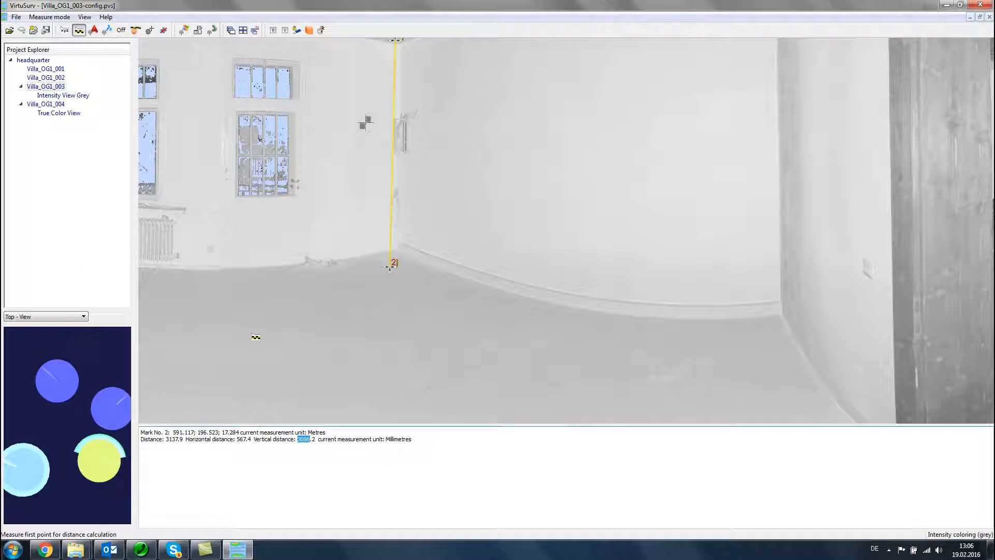
Step: Set the measurement unit to metres with a precision of 0.001
{"action": "left_click", "coordinate": [136, 30]}
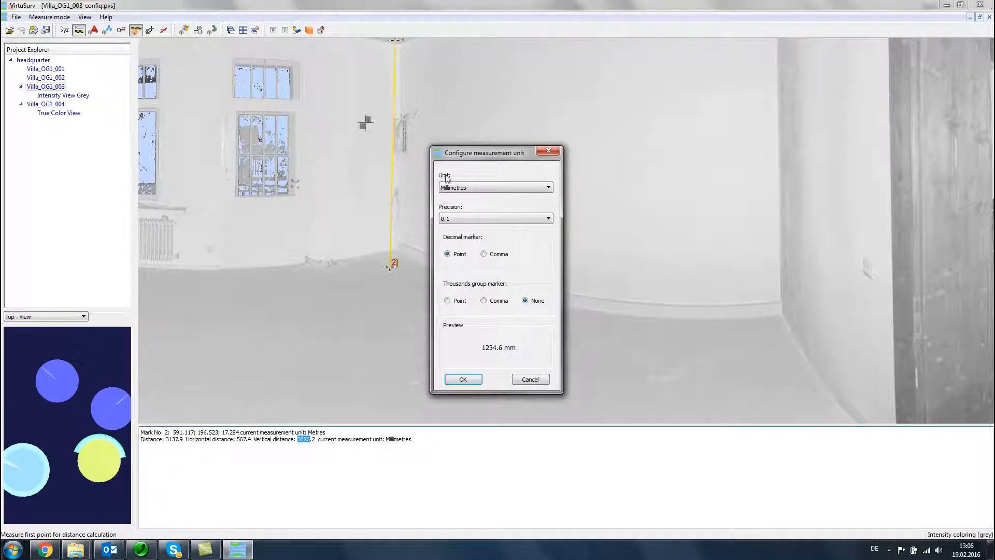
{"action": "left_click", "coordinate": [459, 188]}
{"action": "left_click", "coordinate": [460, 208]}
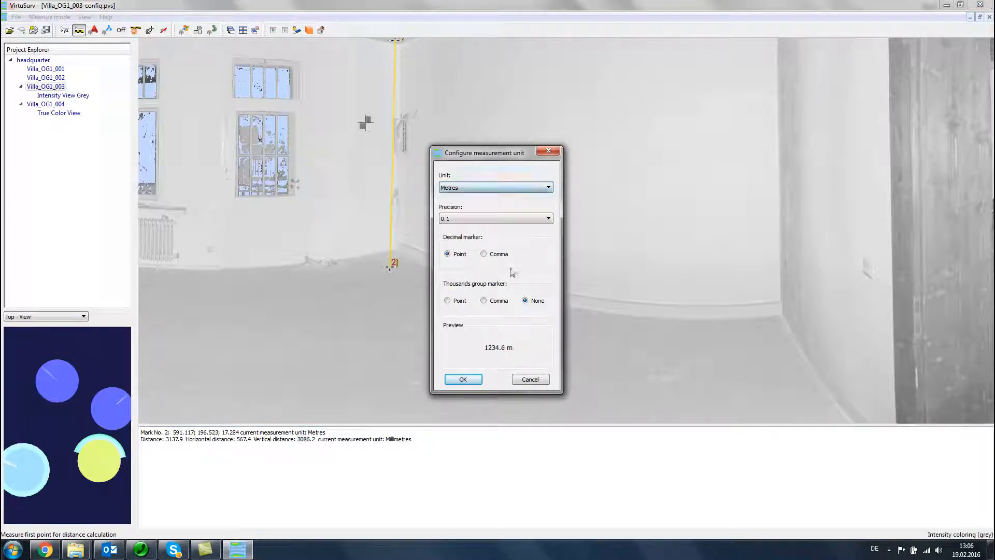
{"action": "left_click", "coordinate": [457, 218]}
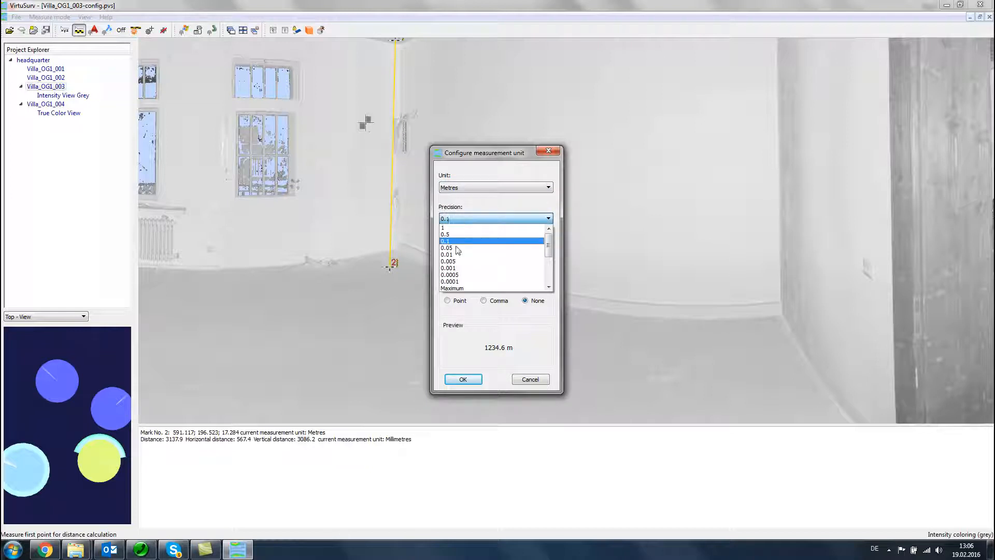
{"action": "left_click", "coordinate": [459, 268]}
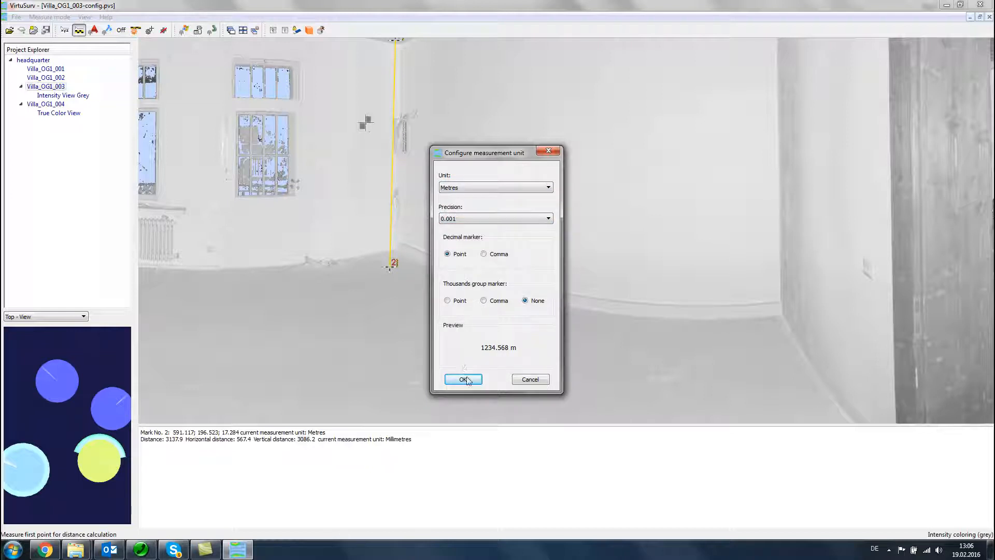
{"action": "left_click", "coordinate": [463, 379]}
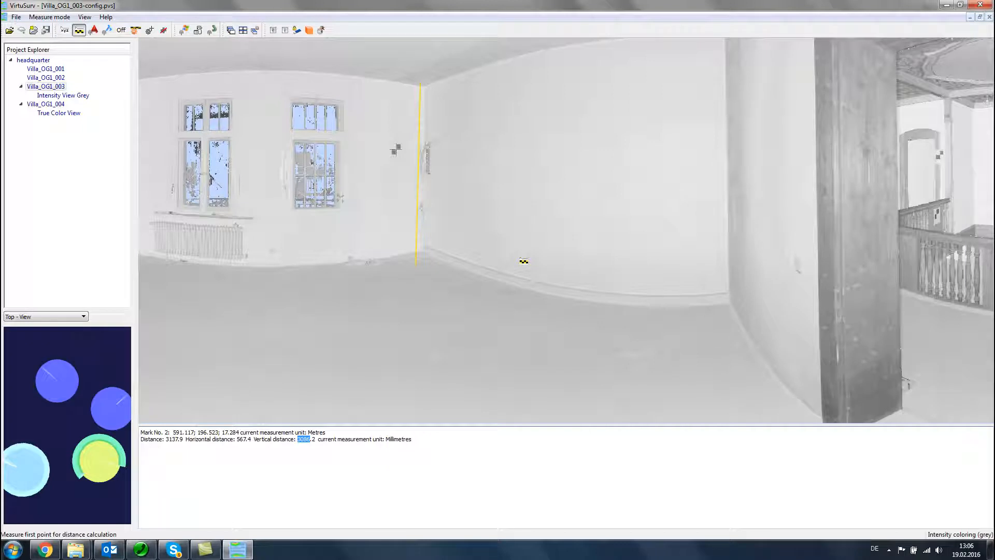
Step: Measure the distance between the two wooden sides of the arched doorway and highlight its horizontal distance and unit in the results
{"action": "scroll", "coordinate": [694, 245], "scroll_direction": "down", "scroll_amount": 1}
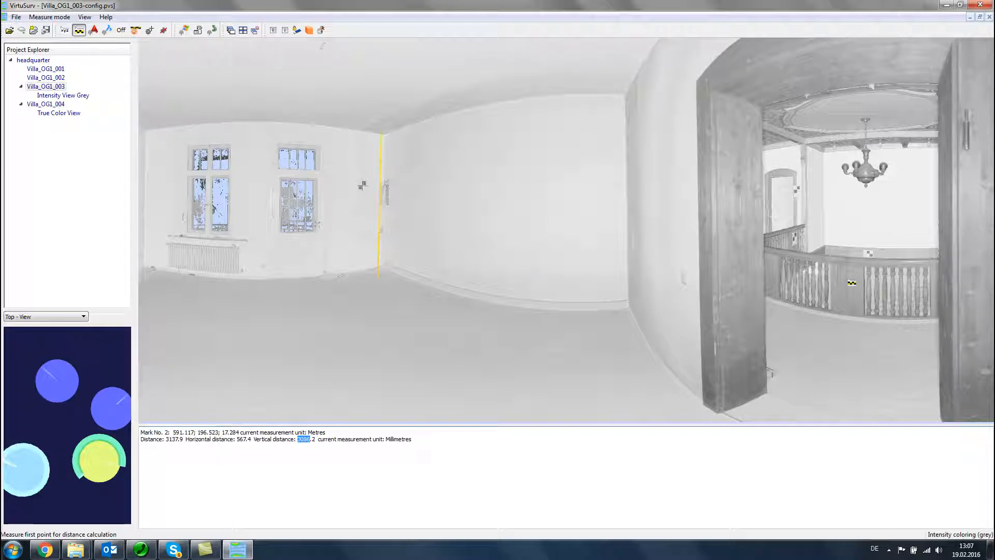
{"action": "left_click", "coordinate": [743, 227]}
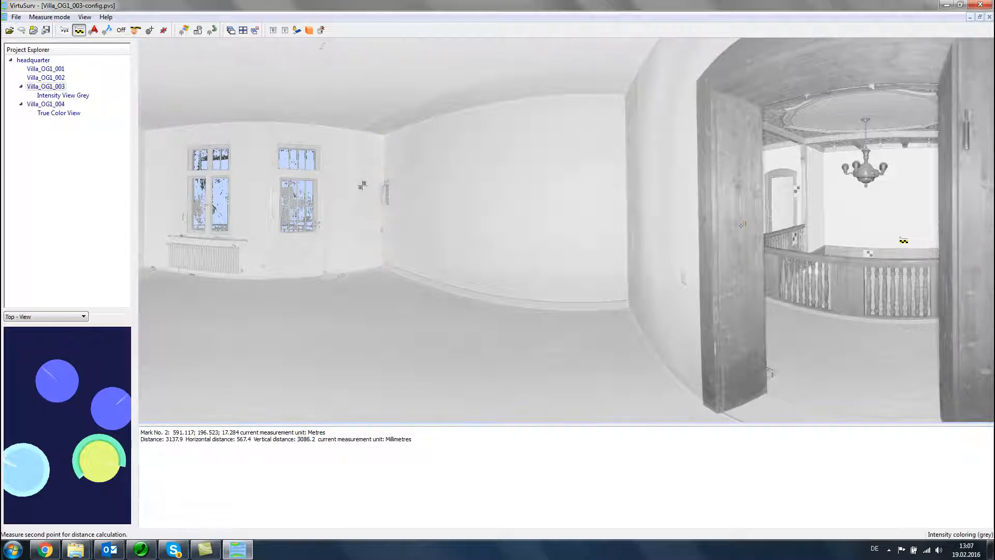
{"action": "left_click", "coordinate": [946, 240]}
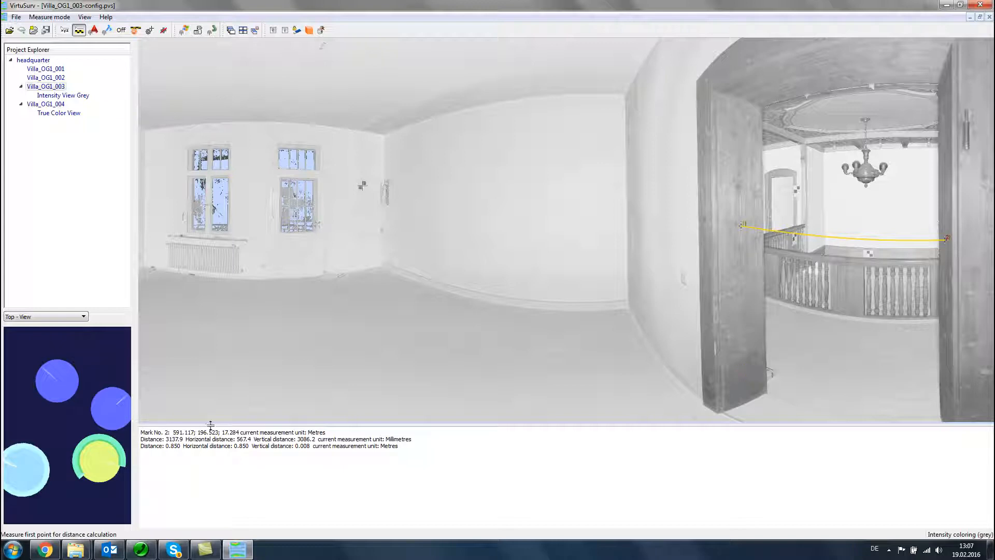
{"action": "left_click_drag", "start_coordinate": [184, 446], "coordinate": [249, 447]}
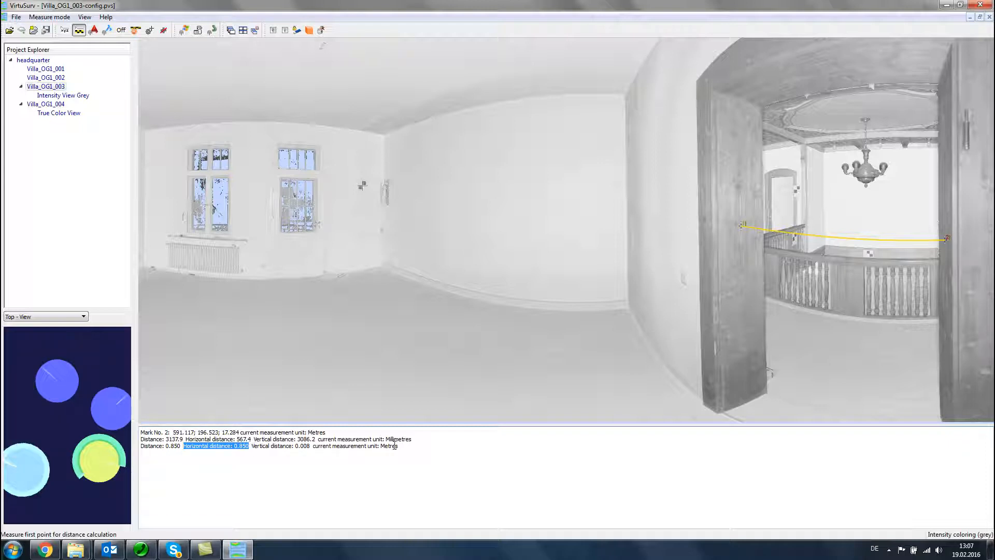
{"action": "left_click_drag", "start_coordinate": [381, 446], "coordinate": [398, 447]}
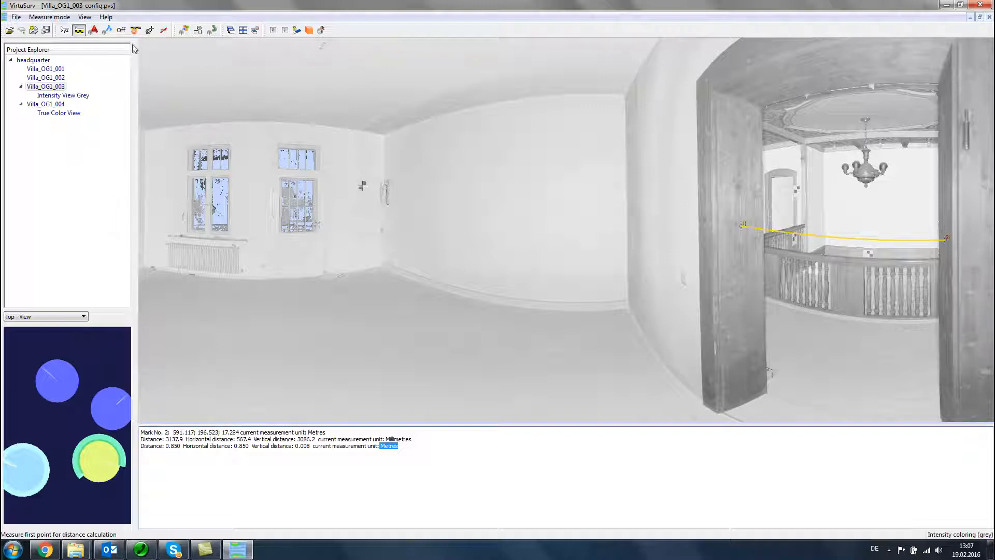
Step: Examine the macro bars for sending commands to AutoCAD, BricsCAD and Windows, and finish by switching the measure mode off
{"action": "left_click", "coordinate": [94, 32]}
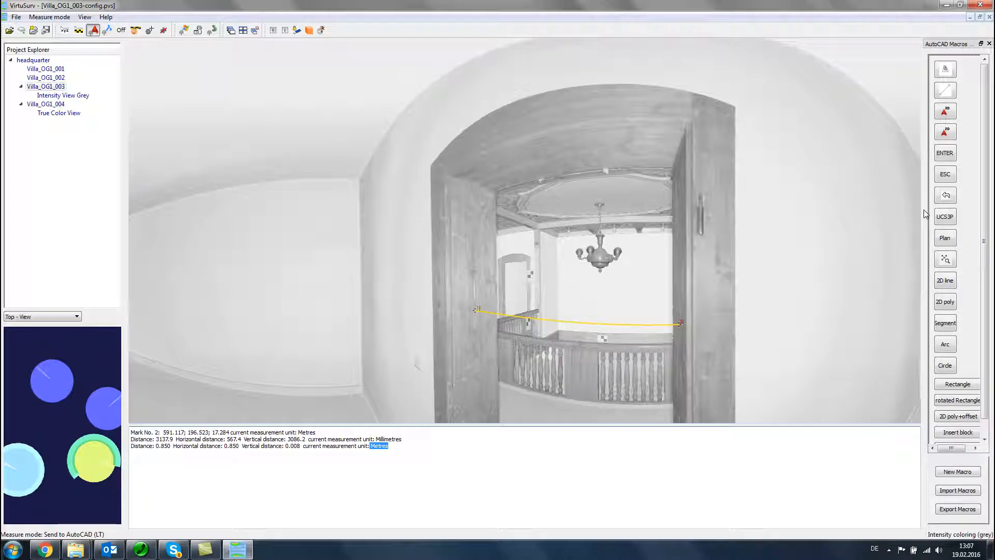
{"action": "left_click_drag", "start_coordinate": [925, 214], "coordinate": [874, 211]}
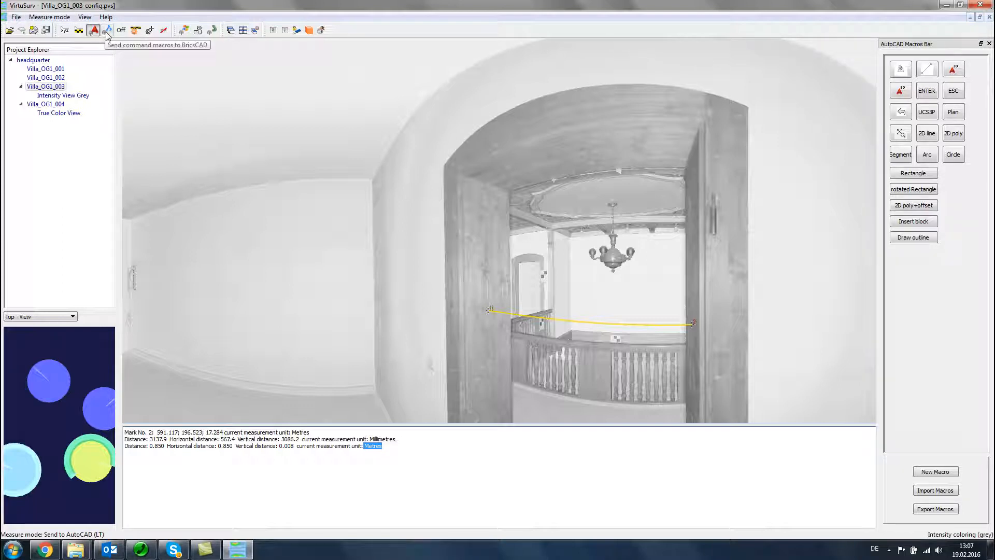
{"action": "left_click", "coordinate": [107, 31]}
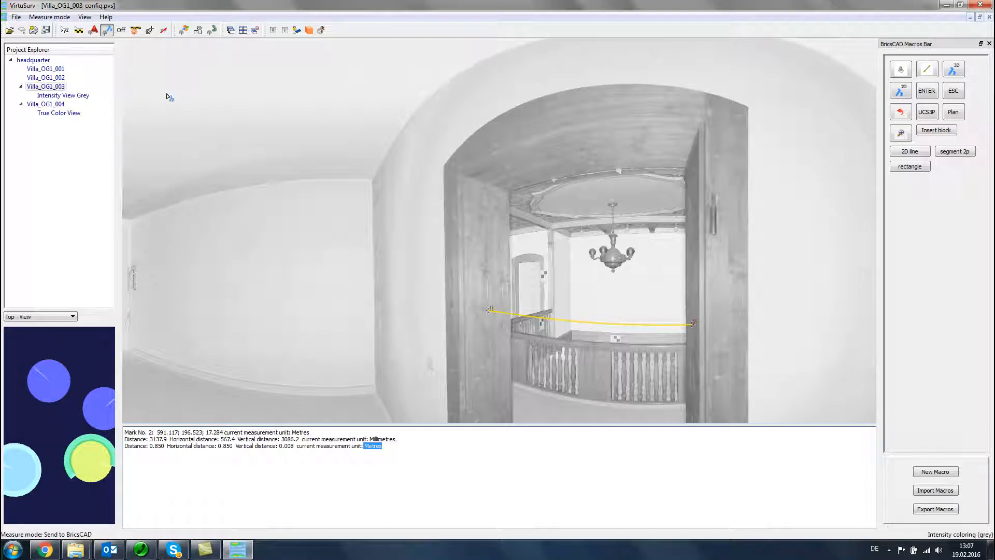
{"action": "left_click", "coordinate": [183, 32]}
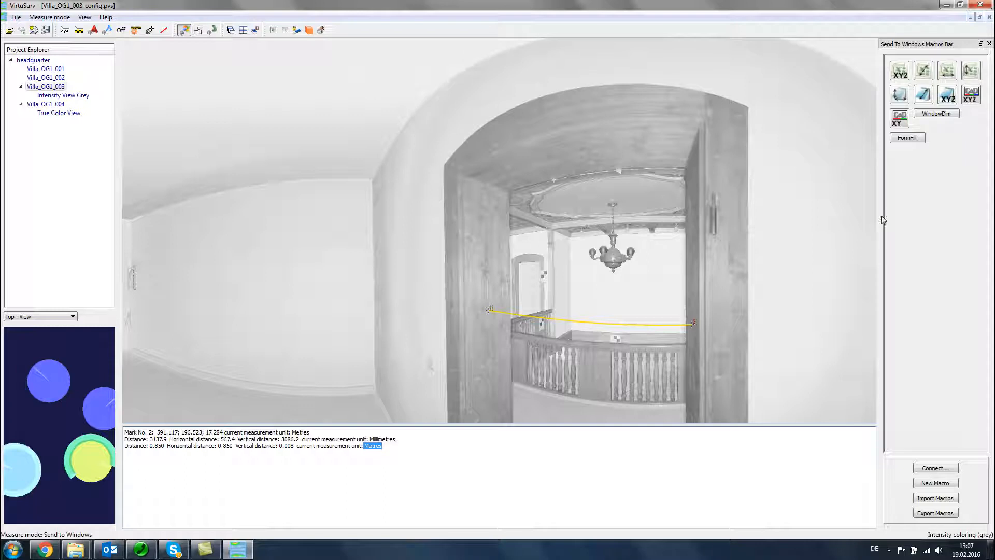
{"action": "left_click_drag", "start_coordinate": [876, 216], "coordinate": [930, 218]}
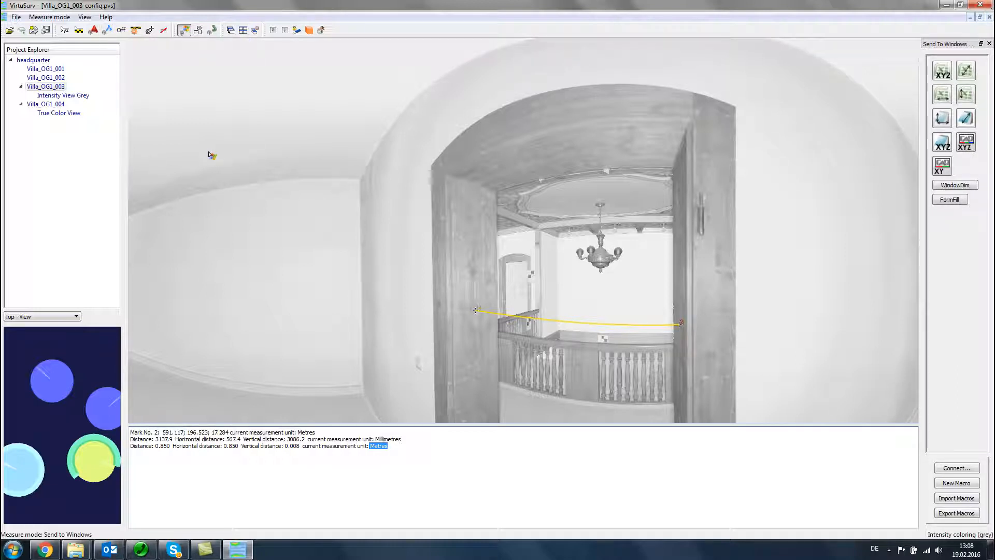
{"action": "left_click", "coordinate": [122, 30]}
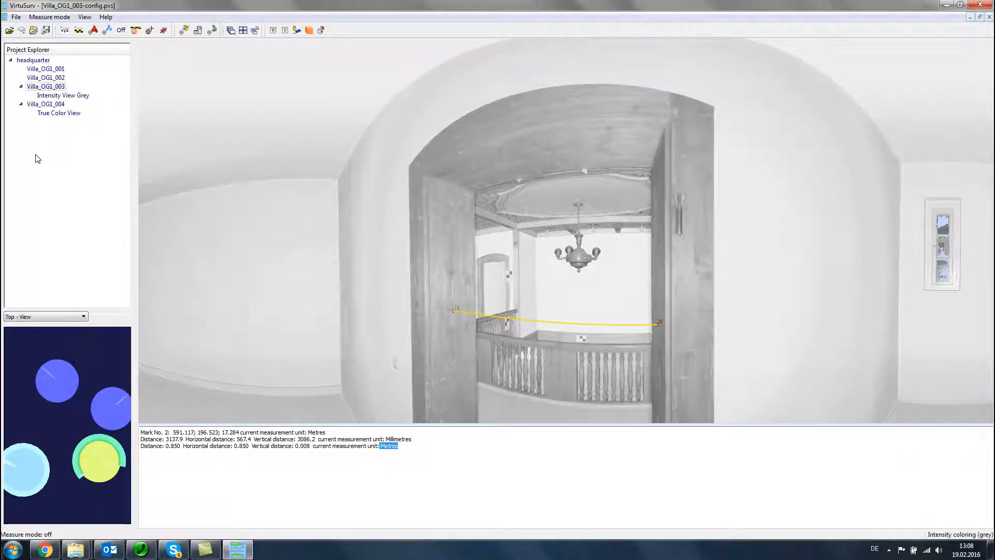